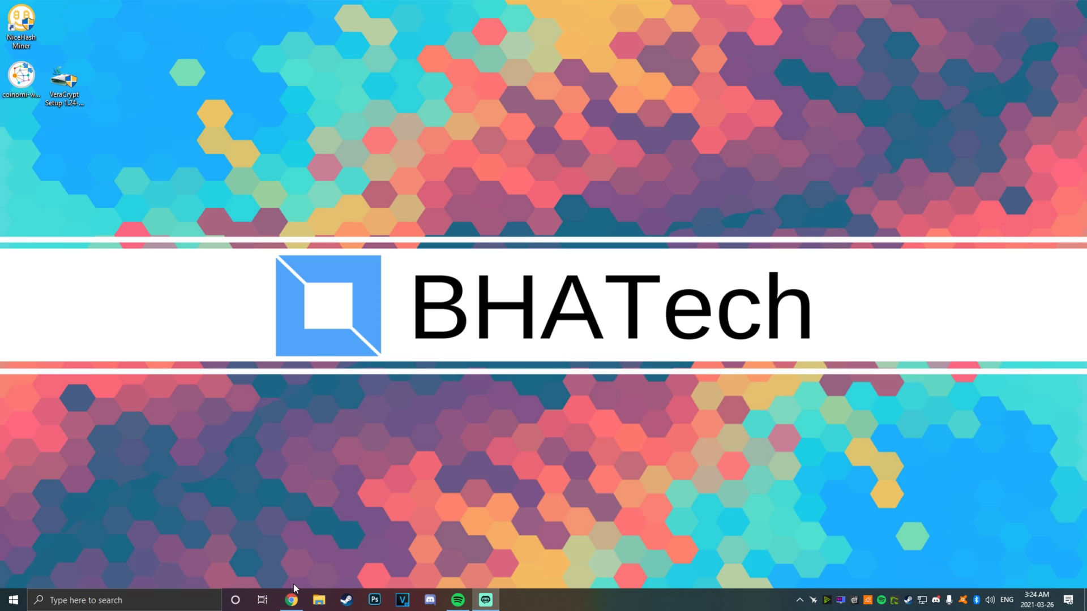
Restore the Chrome window showing the VeraCrypt 1.24-Update7 downloads page
click(428, 554)
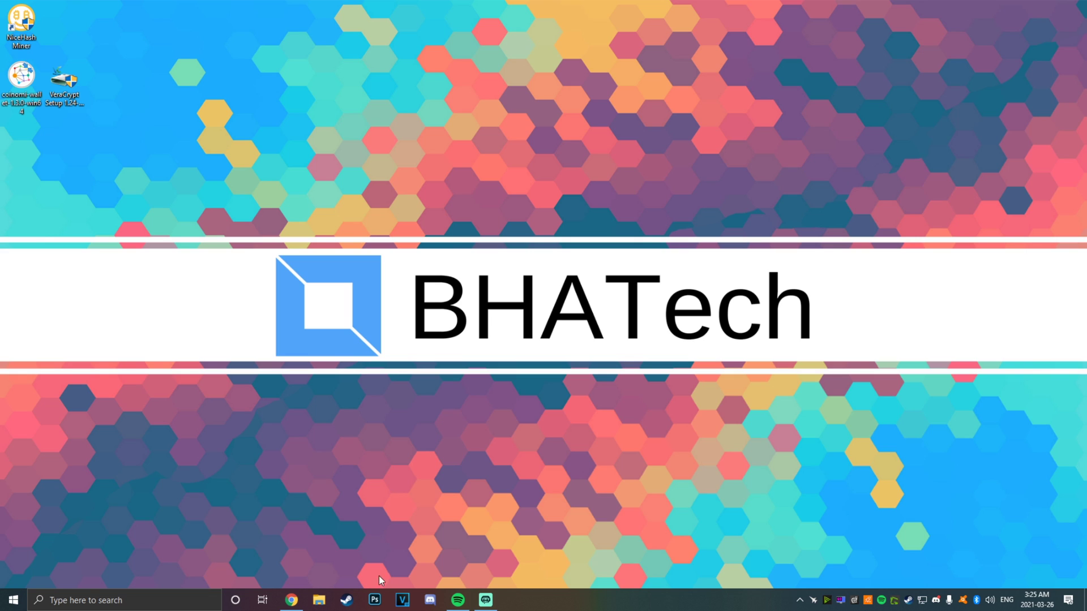
click(291, 600)
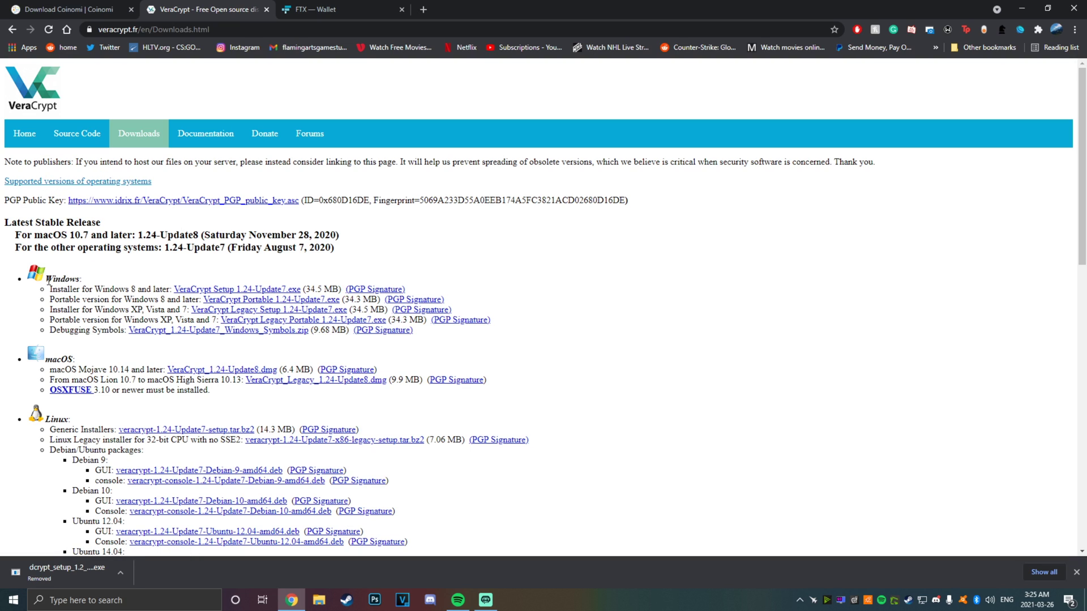
Scroll through the Coinomi download page to its Desktop section
click(69, 7)
scroll(132, 271, up, 6)
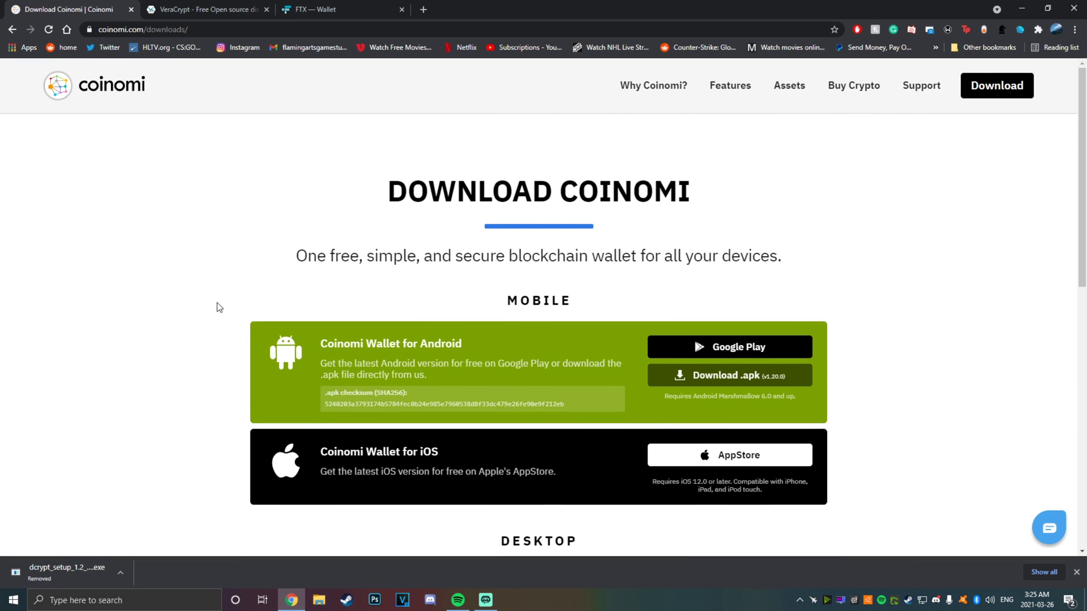
scroll(218, 306, down, 1)
scroll(218, 306, up, 1)
scroll(517, 260, down, 4)
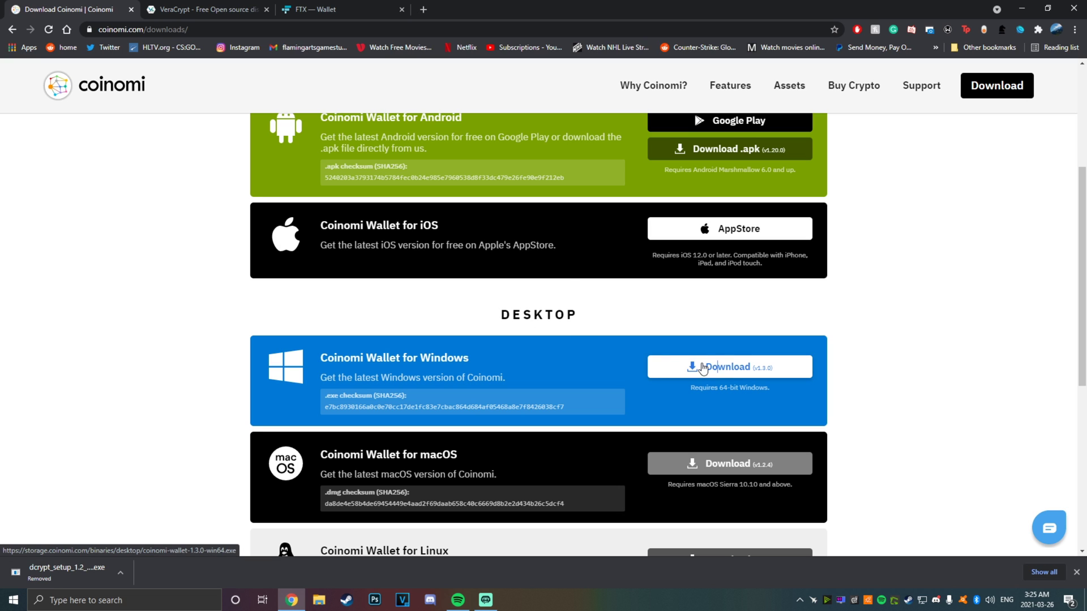
Return to the VeraCrypt downloads page and scroll through the installer list
key(ctrl+Tab)
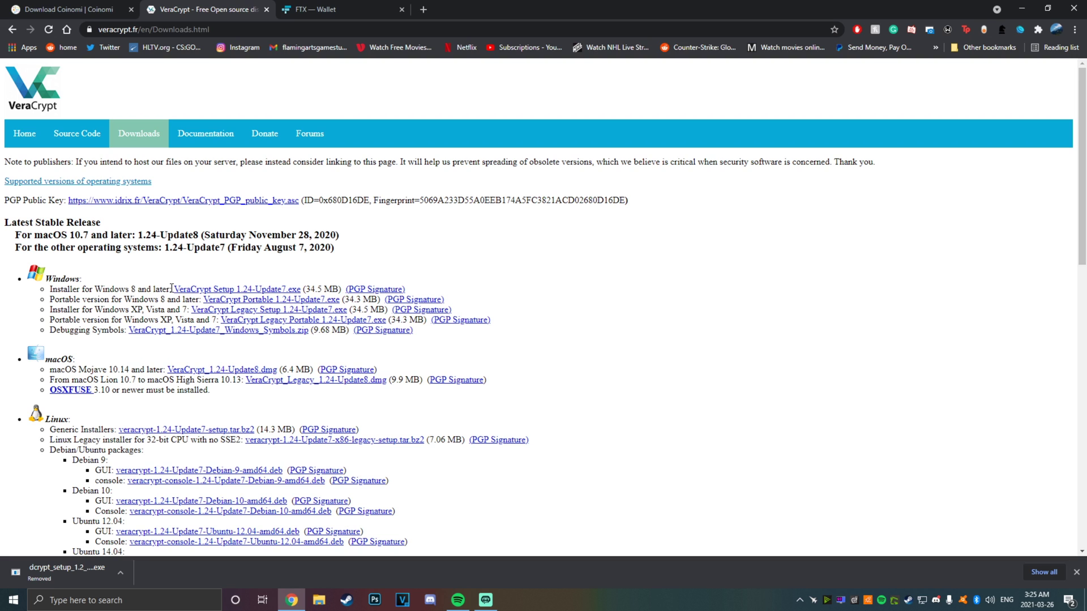
scroll(114, 286, down, 2)
scroll(111, 281, up, 2)
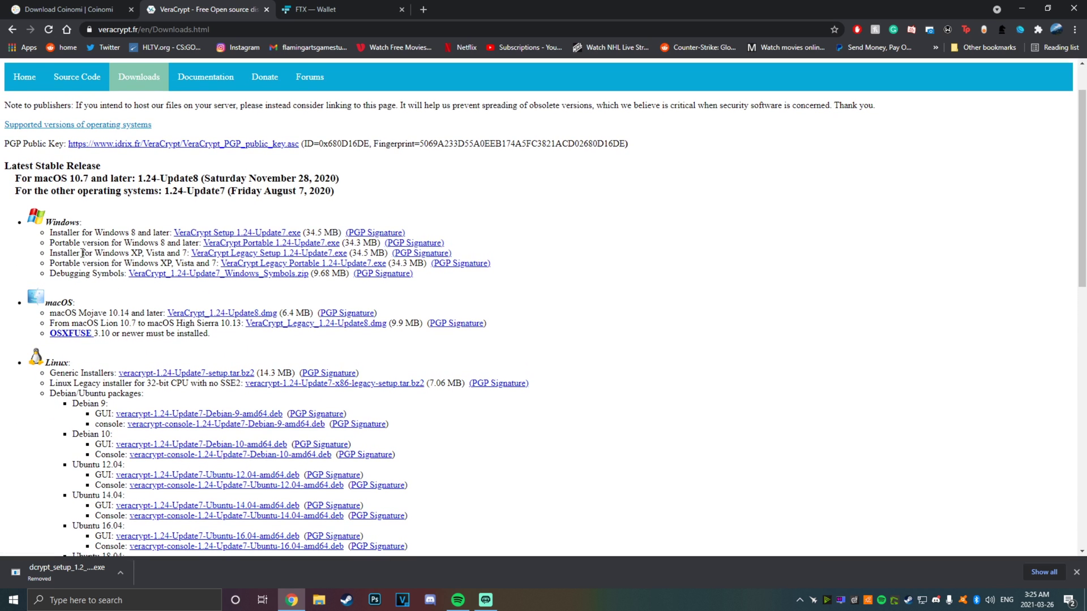
scroll(52, 181, down, 2)
scroll(52, 181, down, 8)
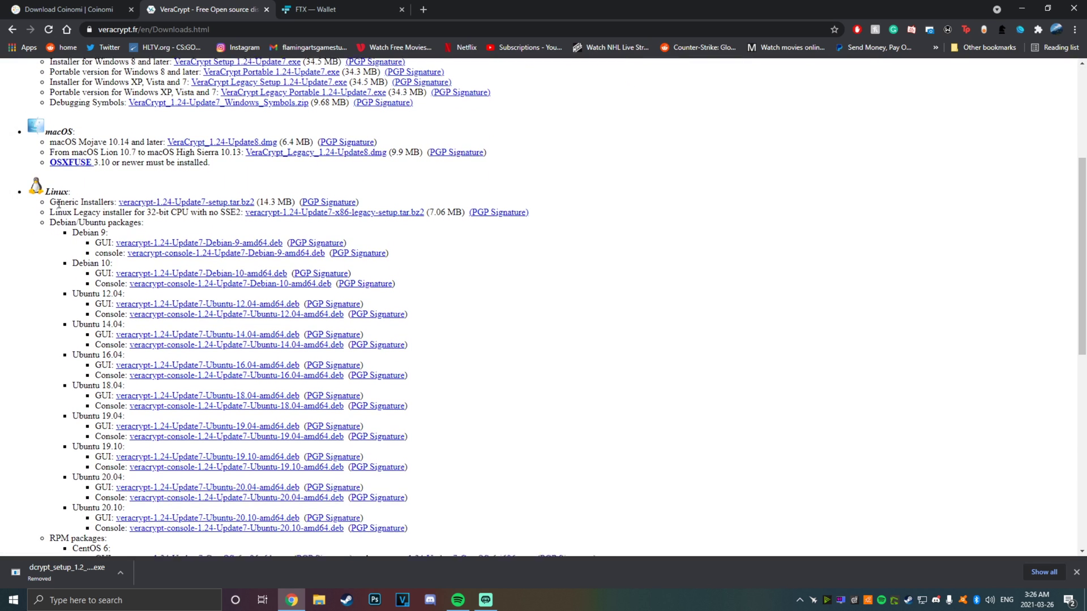
scroll(89, 361, down, 2)
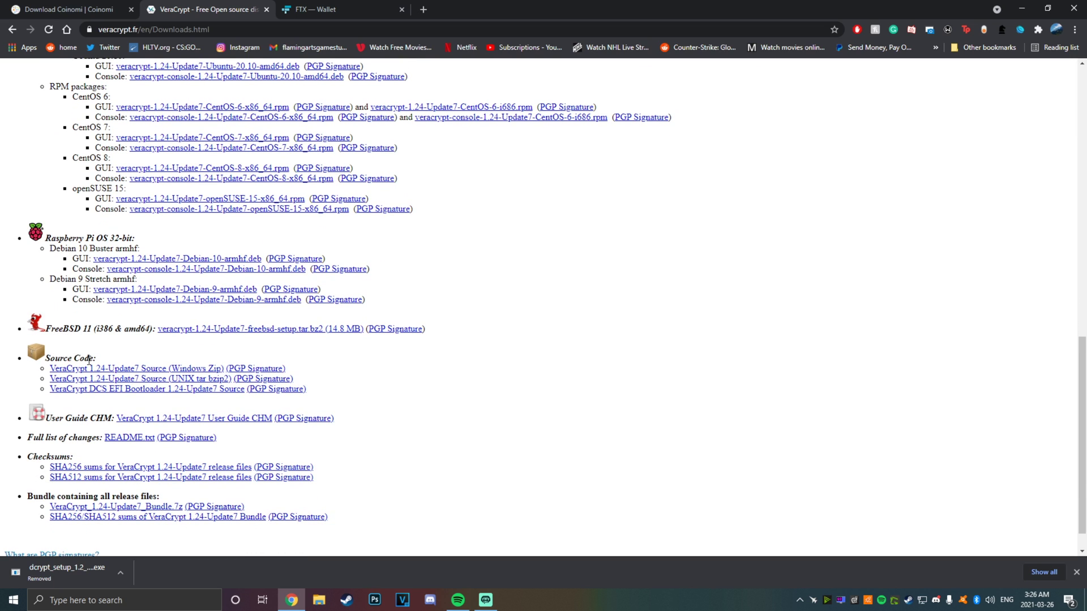
scroll(89, 359, up, 11)
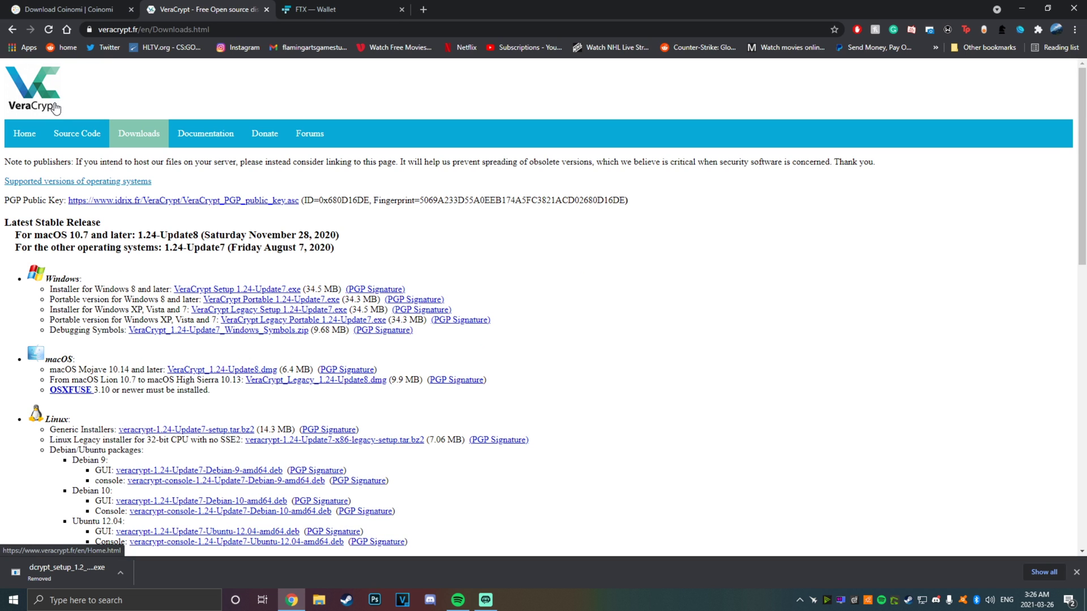
scroll(115, 341, down, 3)
scroll(115, 341, up, 3)
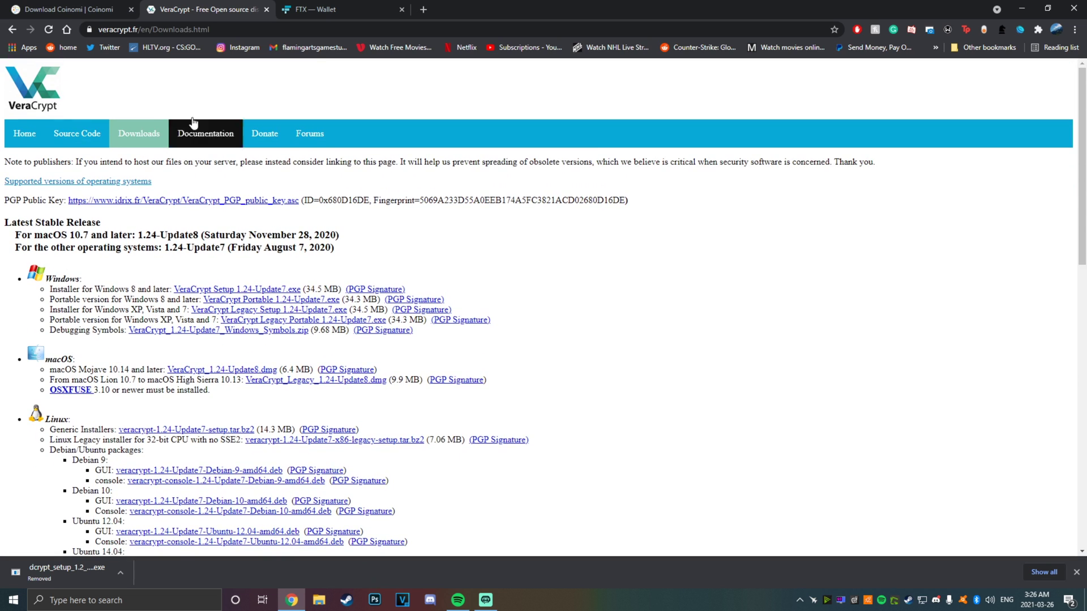
Minimize Chrome and move the VeraCrypt and Coinomi installer icons toward the desktop centre
click(1022, 9)
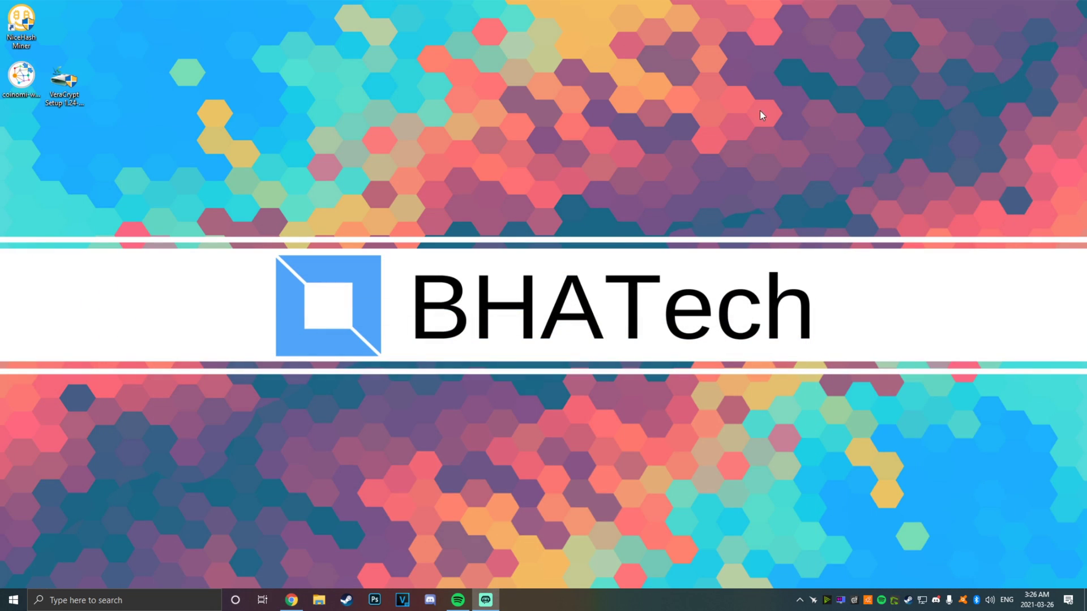
drag(64, 82, 366, 85)
drag(22, 77, 354, 91)
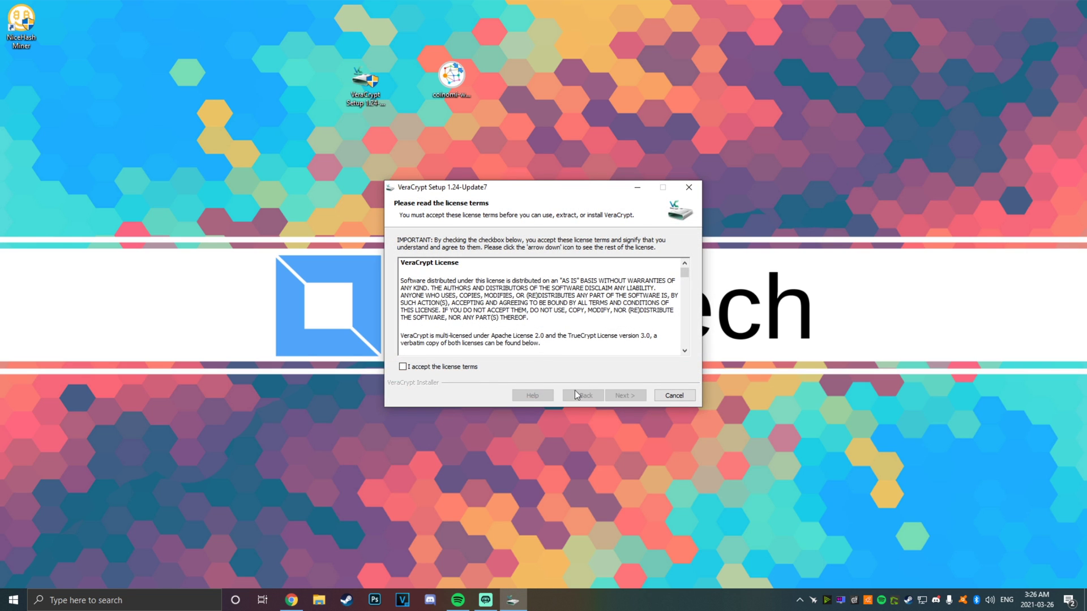
Install VeraCrypt with default options into C:\Program Files\VeraCrypt\, skipping the tutorial
click(411, 369)
click(628, 394)
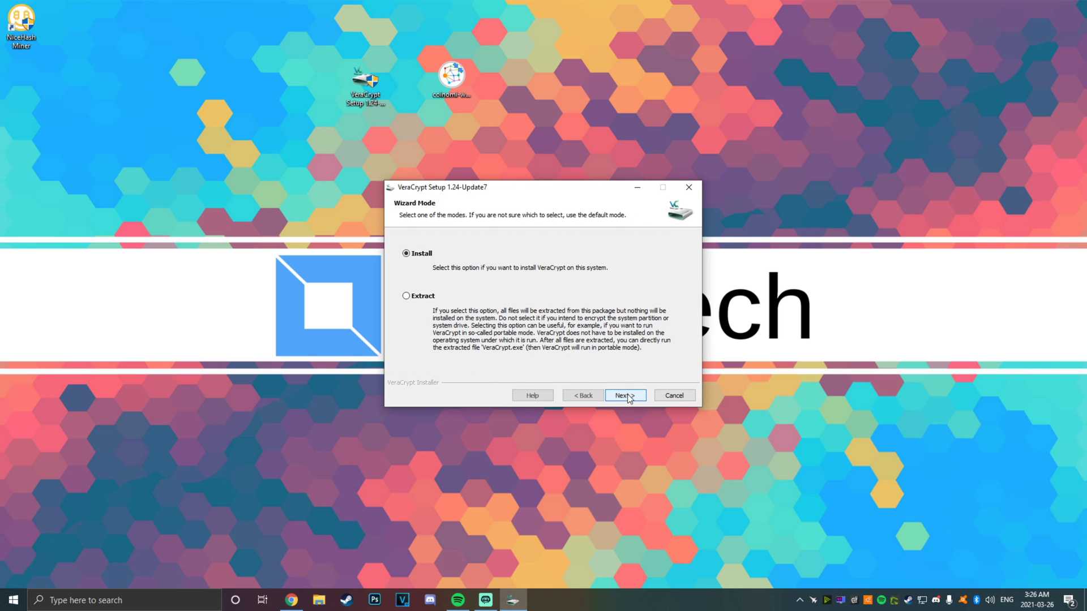
click(623, 397)
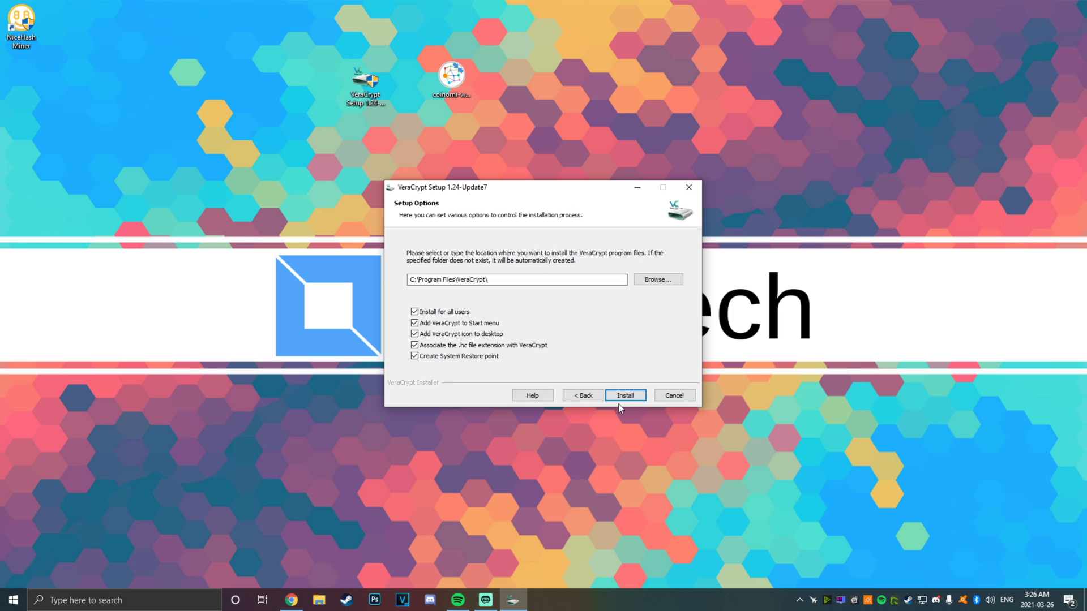
click(620, 397)
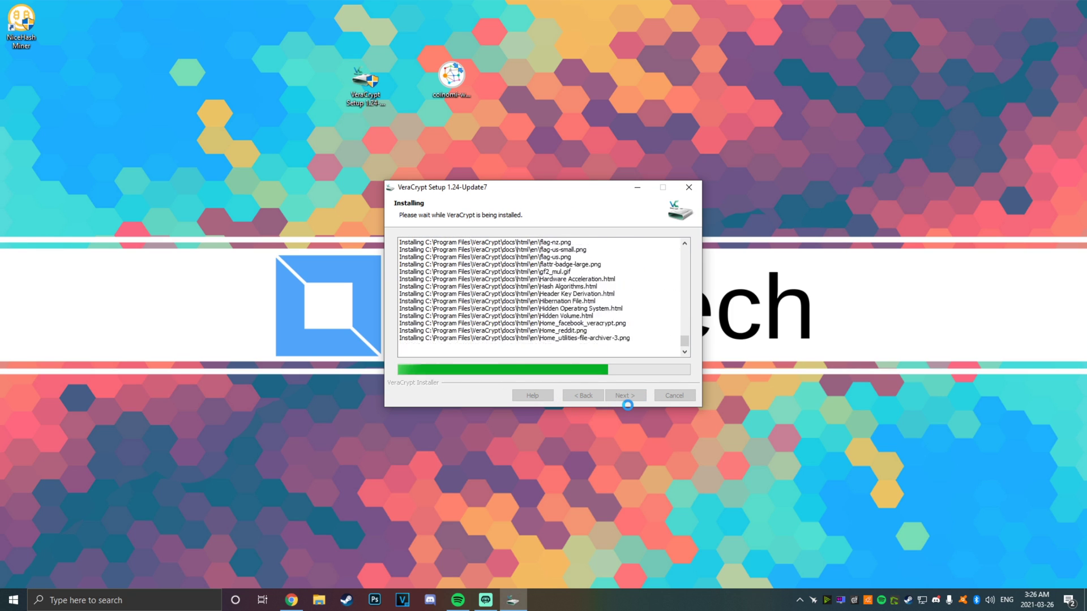
click(613, 342)
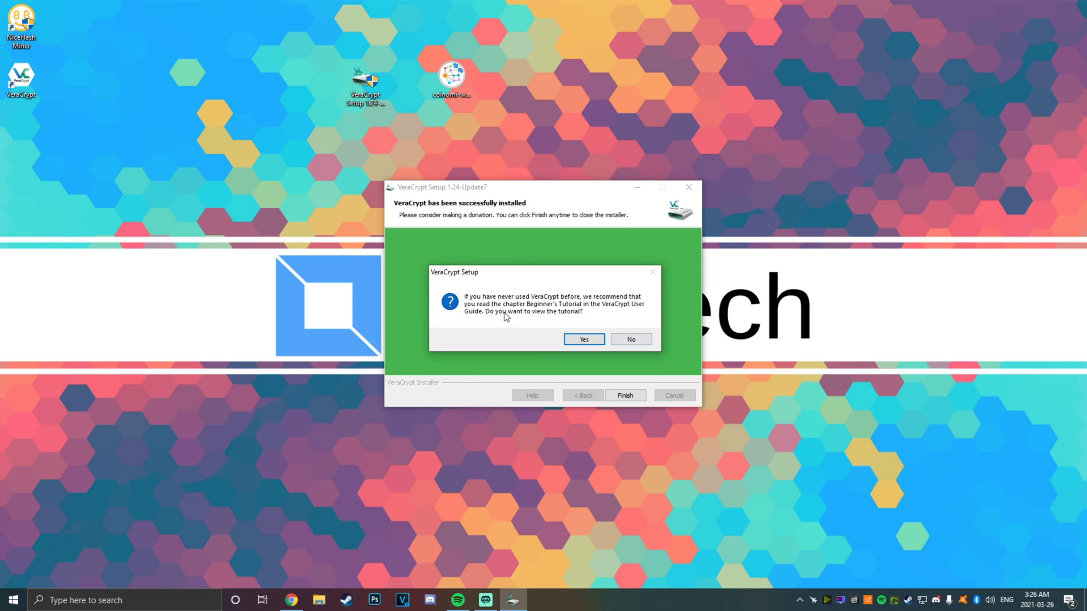
click(615, 339)
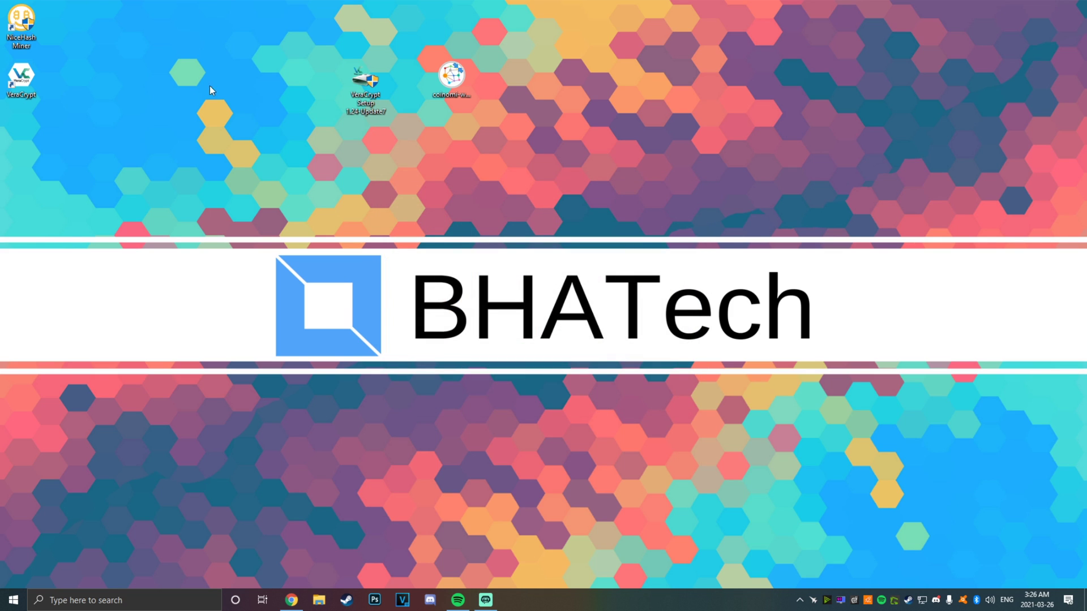
Launch VeraCrypt and start a new volume encrypting a non-system partition/drive
double_click(9, 85)
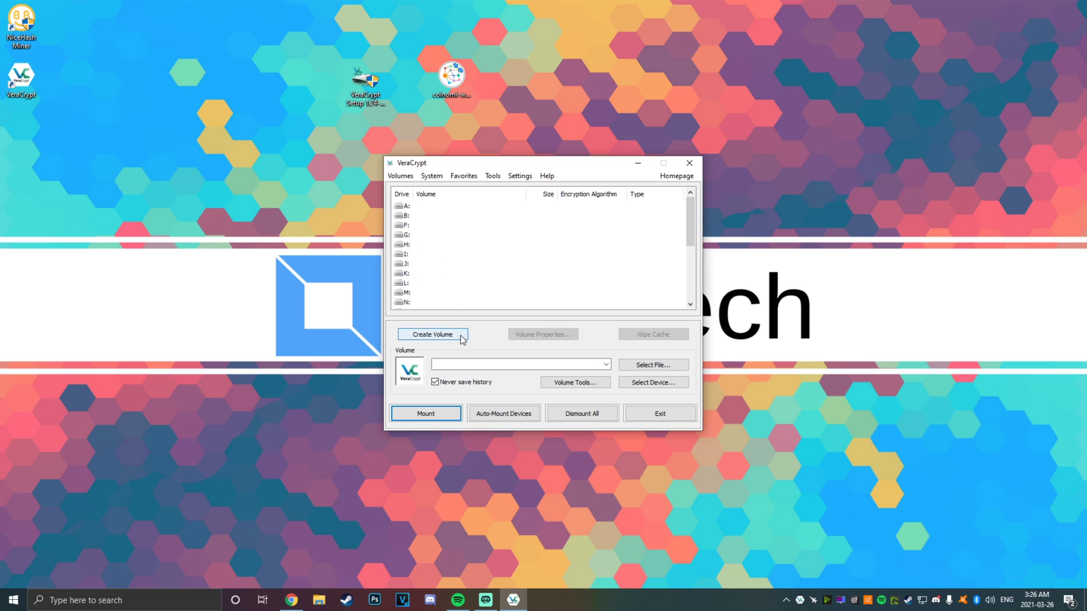
click(440, 338)
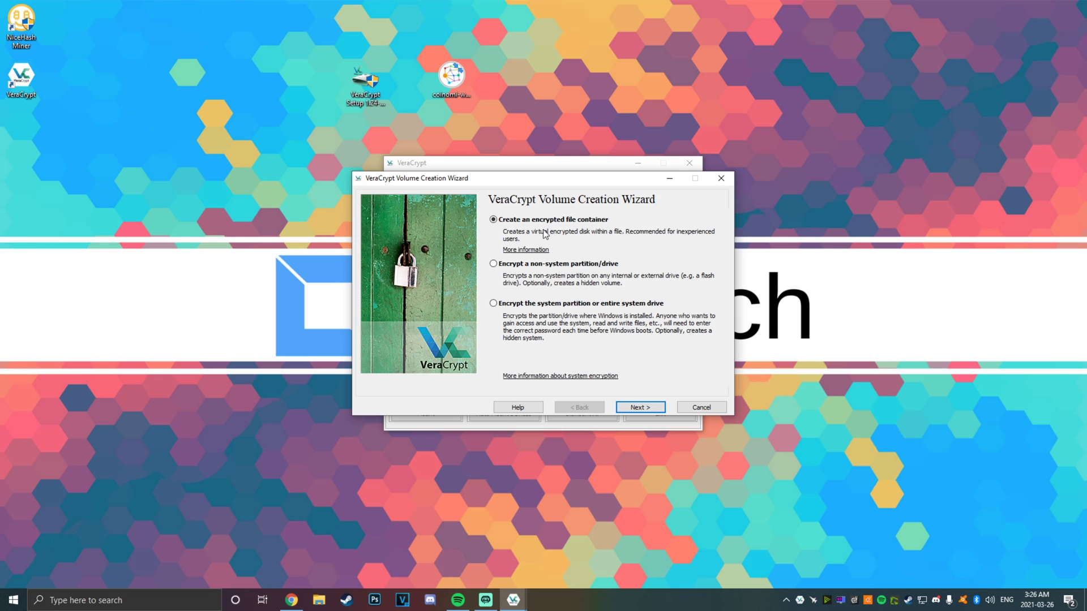
click(493, 264)
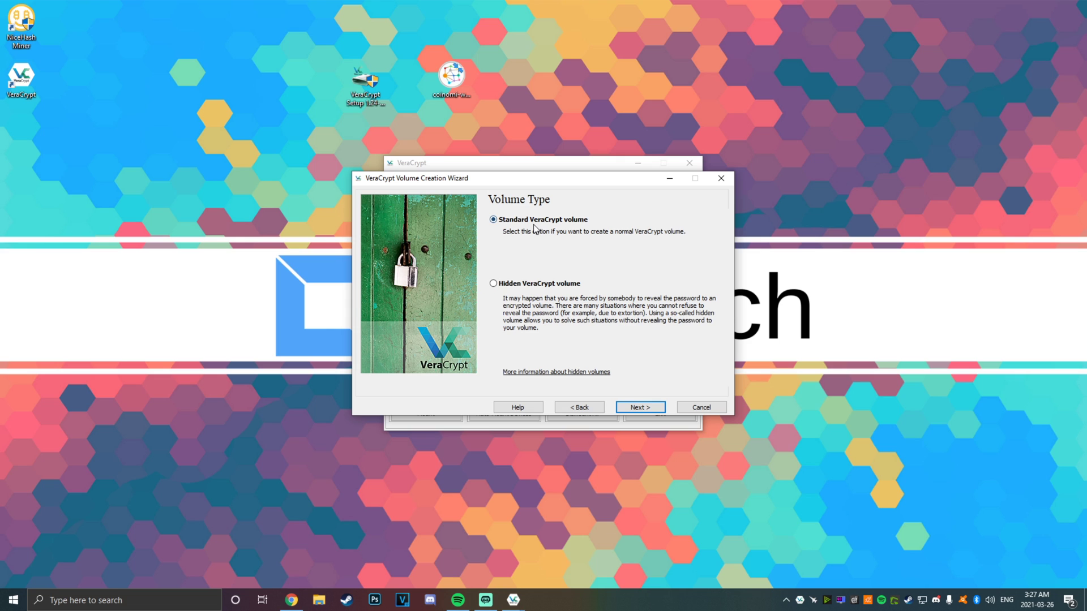
Keep a standard volume and select the WALLET partition on drive E: as its location
click(642, 406)
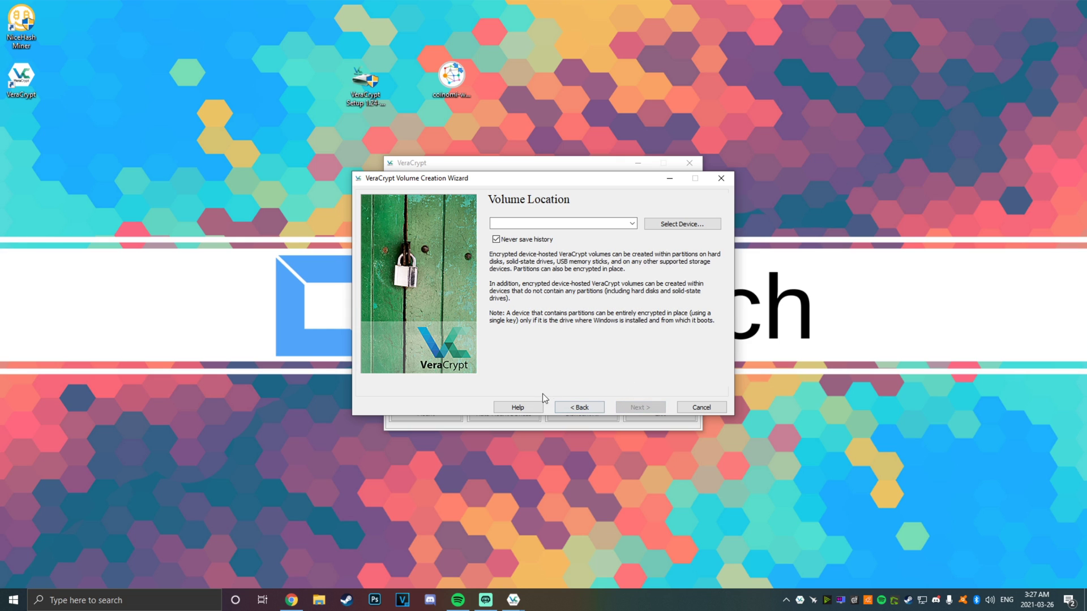
click(649, 228)
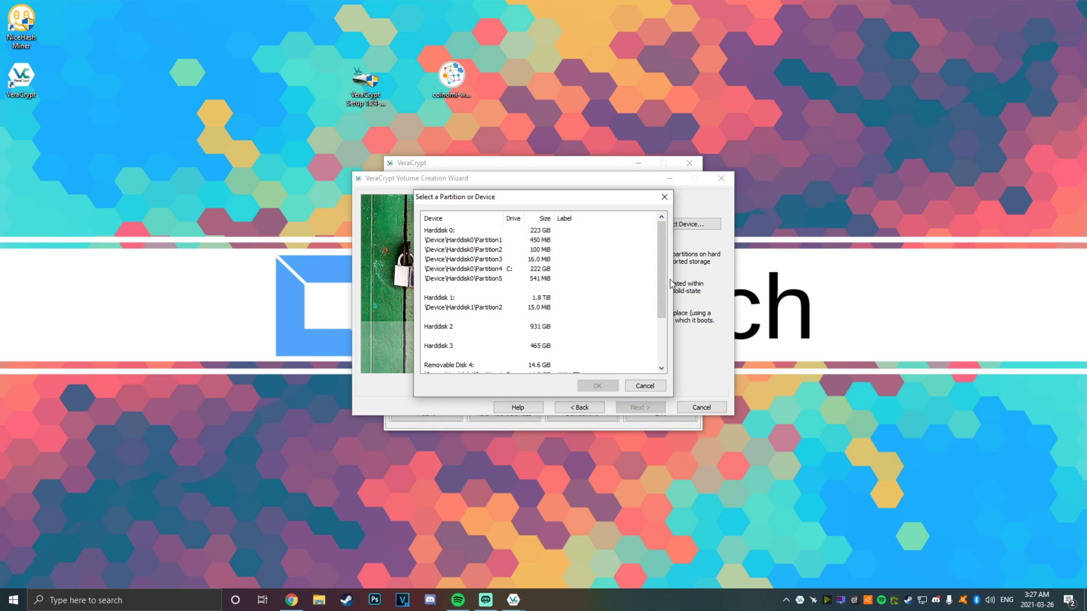
drag(661, 296, 660, 343)
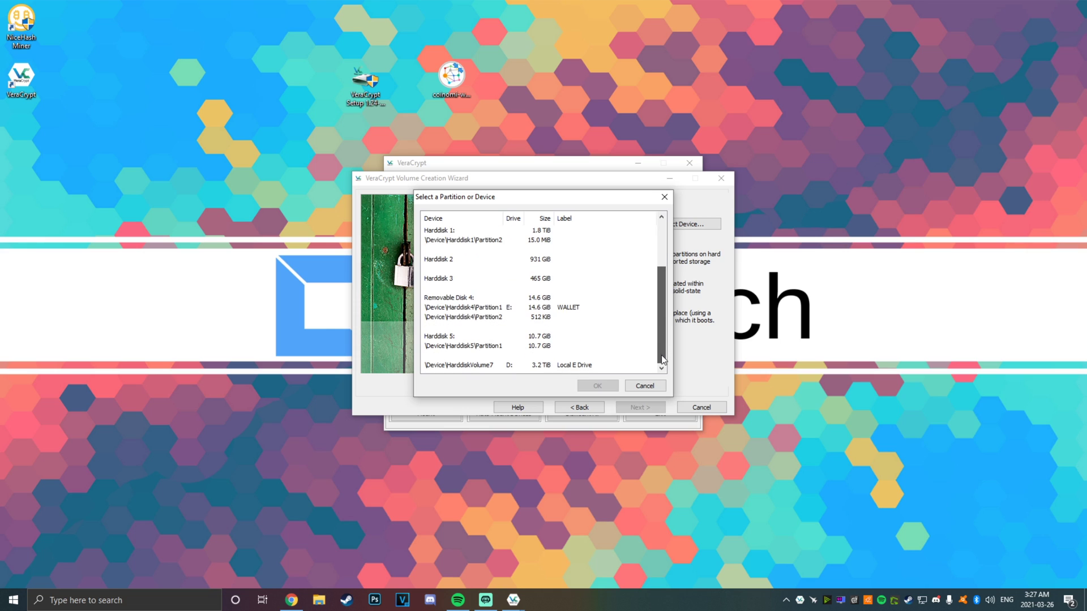
click(581, 310)
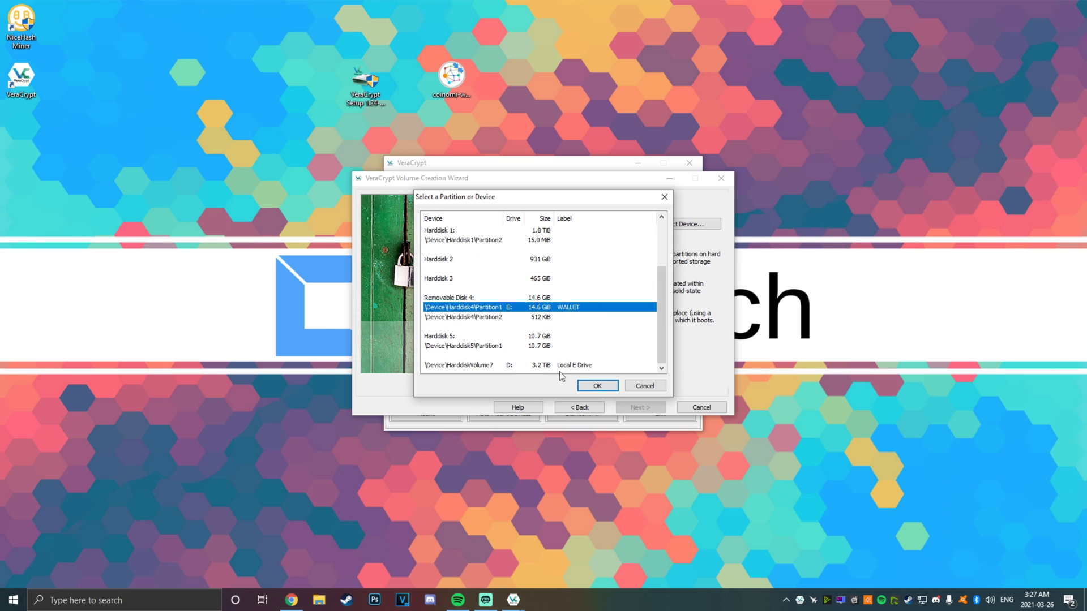
click(601, 388)
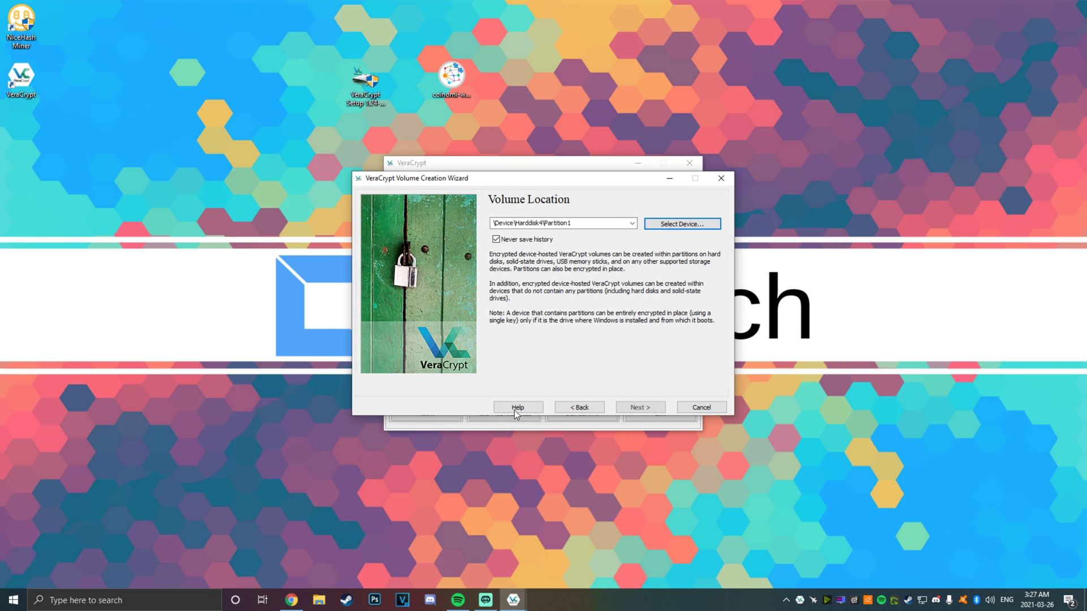
Keep create-and-format mode with AES encryption and SHA-512 hashing
click(648, 409)
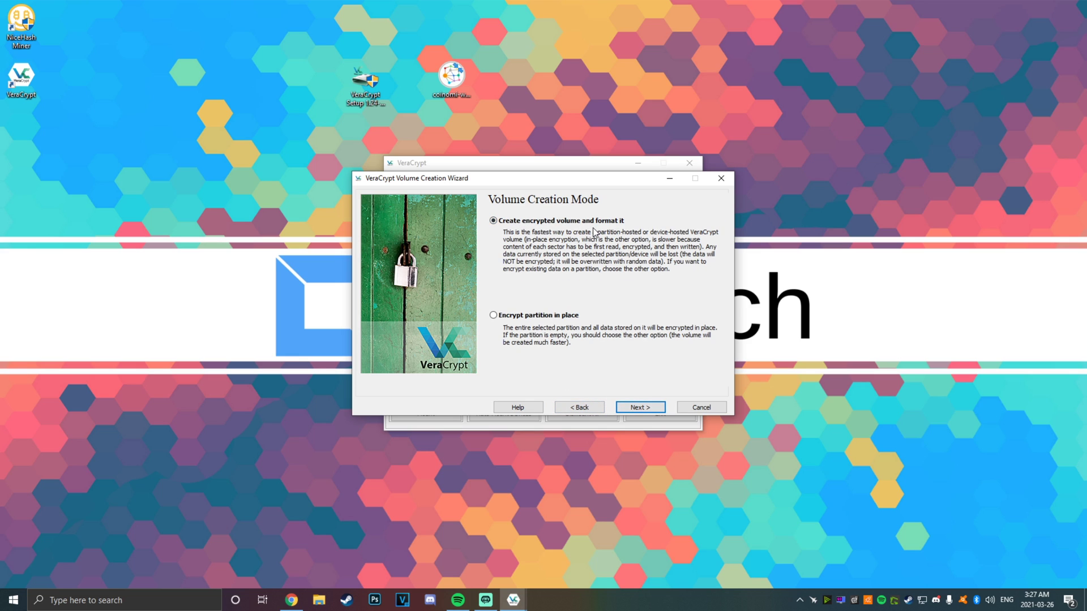
click(640, 407)
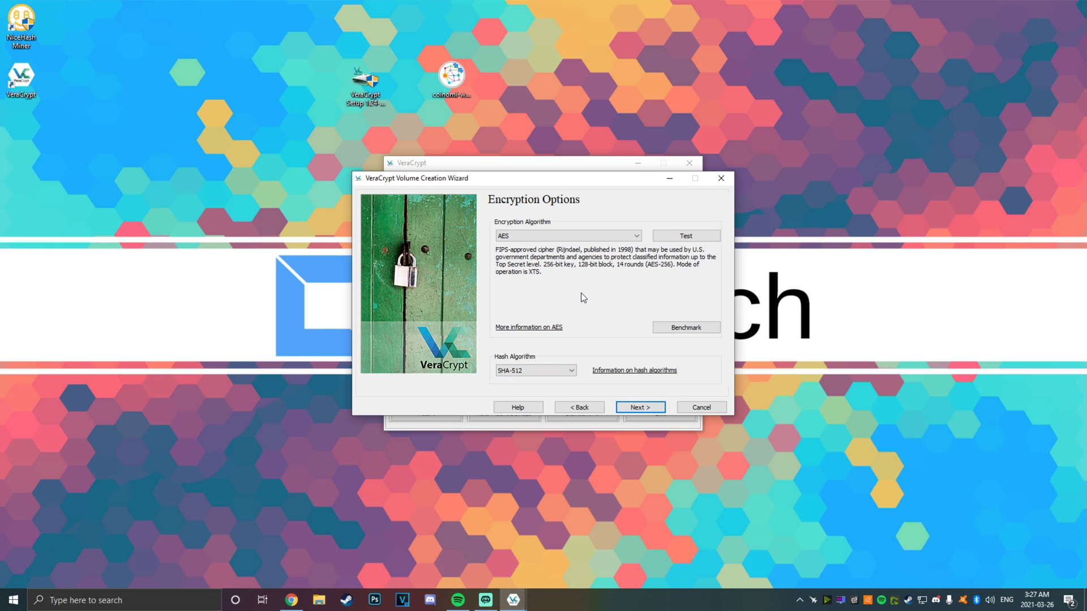
click(559, 236)
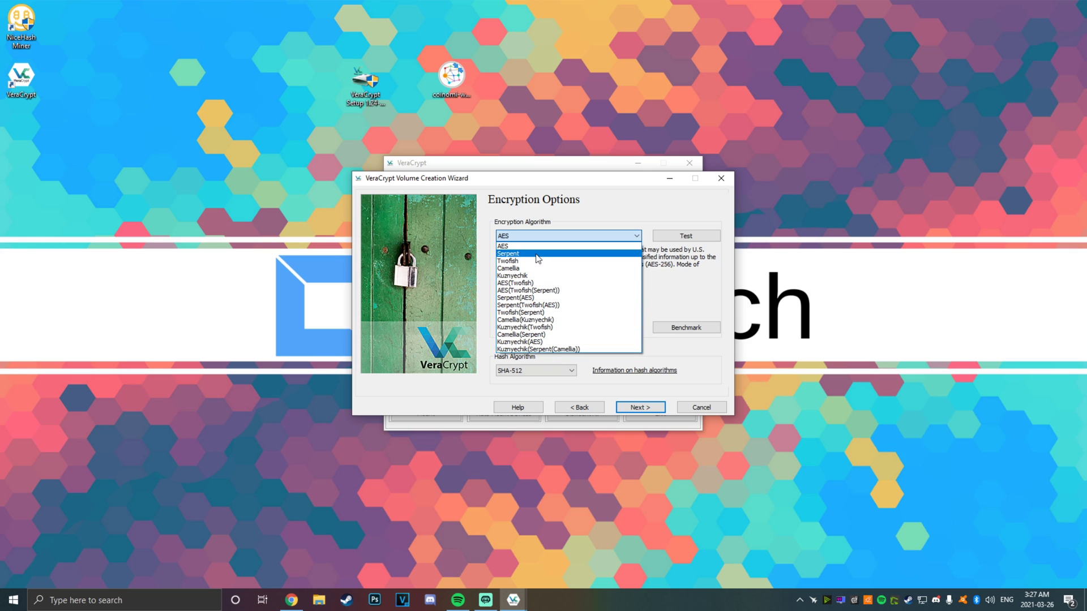
click(512, 246)
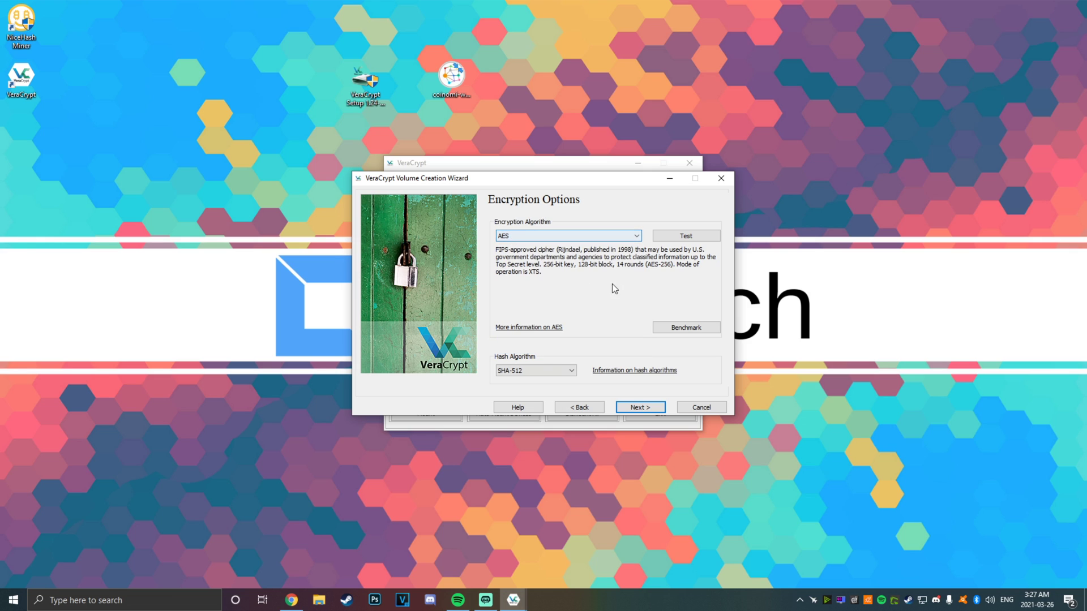
click(648, 409)
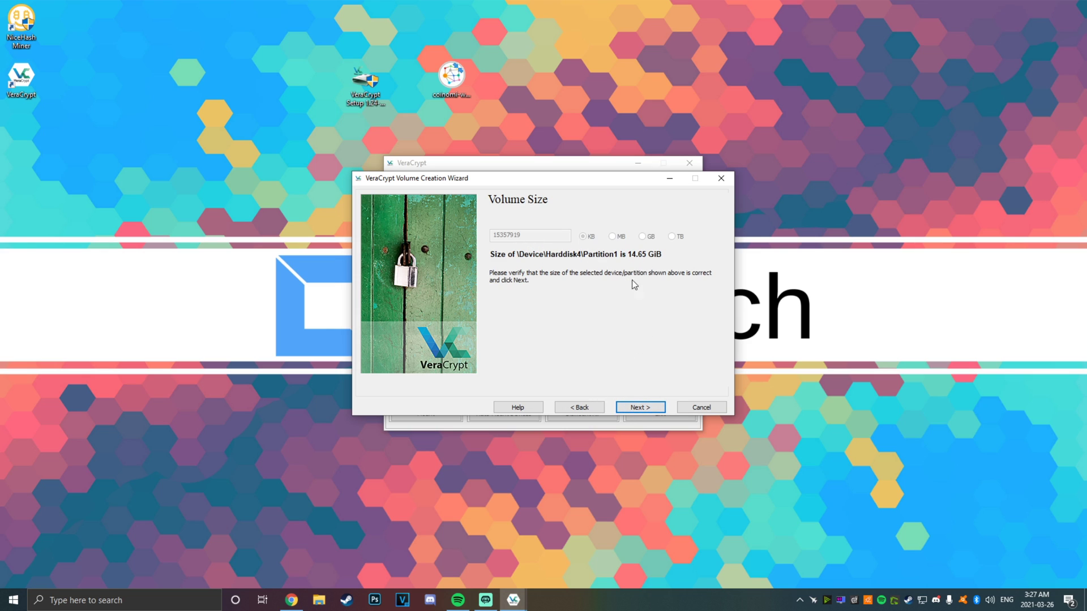
Accept the 14.65 GiB size, set a short volume password, and allow files over 4 GiB
click(641, 407)
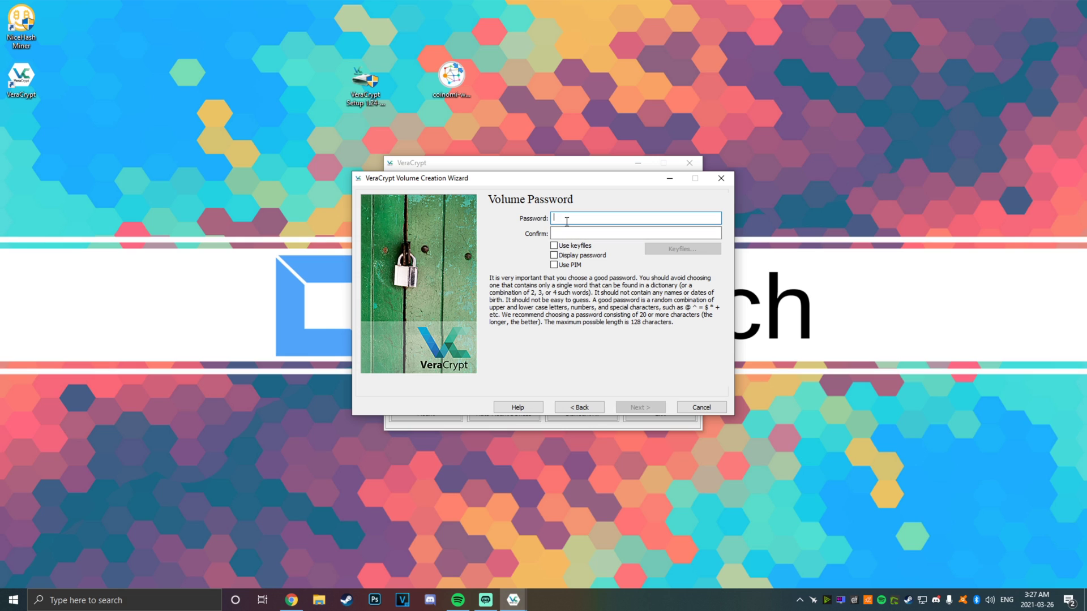
text(123)
text(1234)
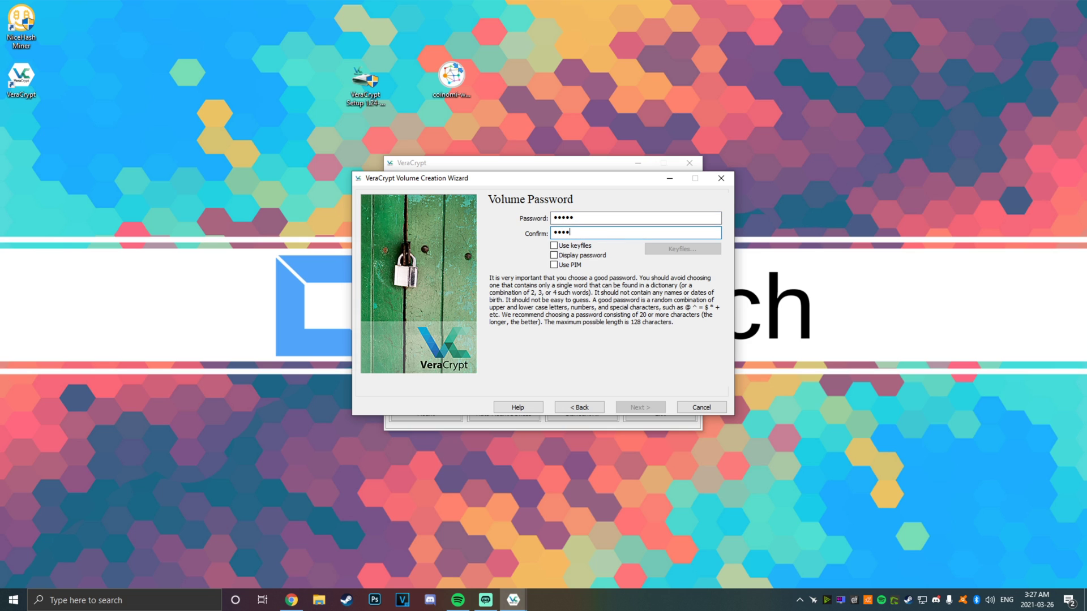
text(5)
click(640, 407)
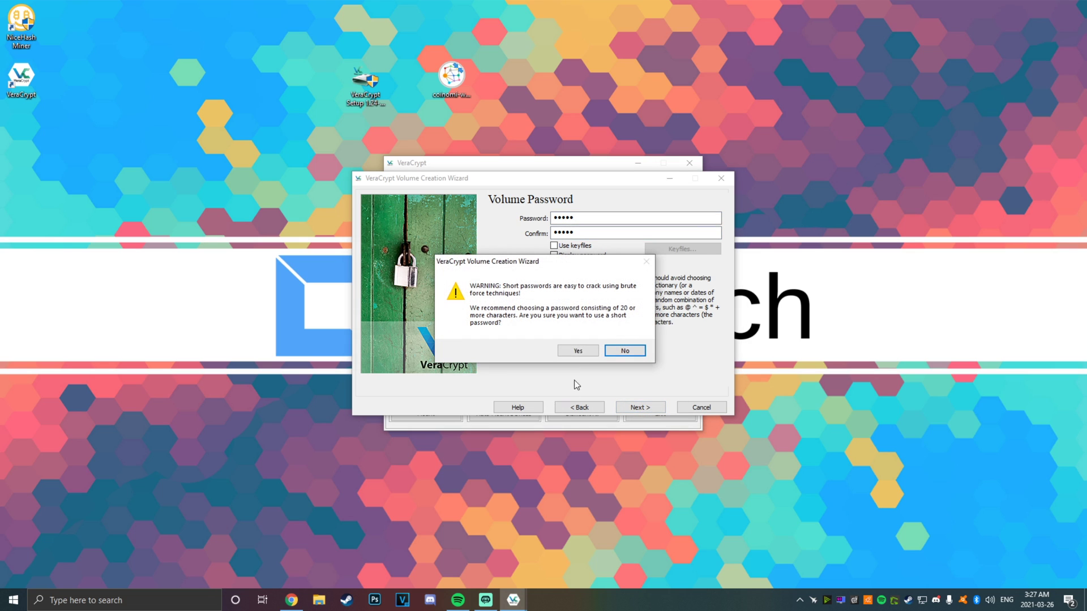
click(578, 351)
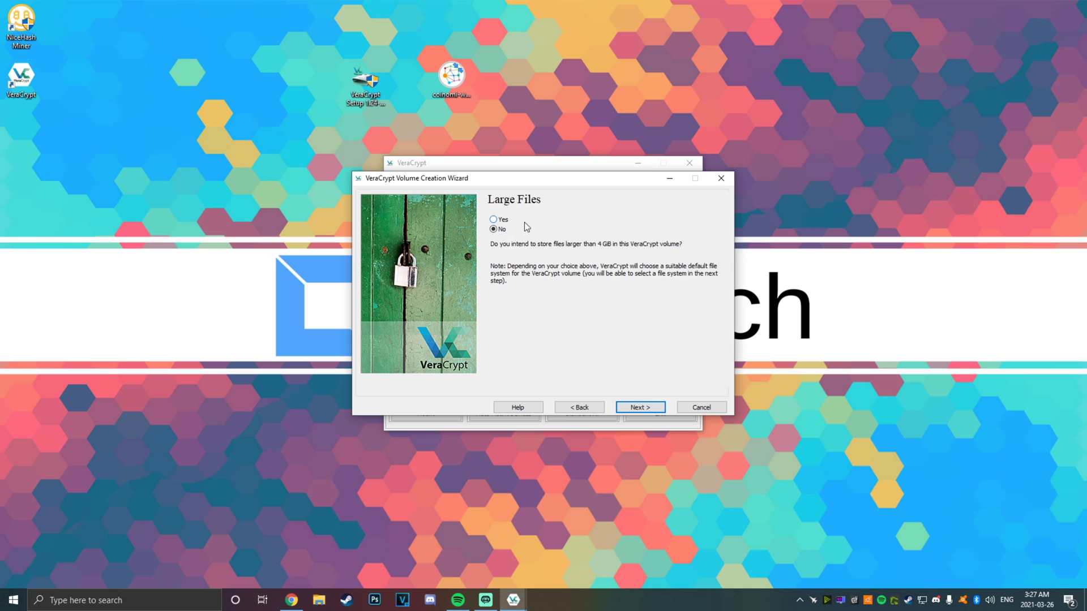
click(493, 219)
click(639, 407)
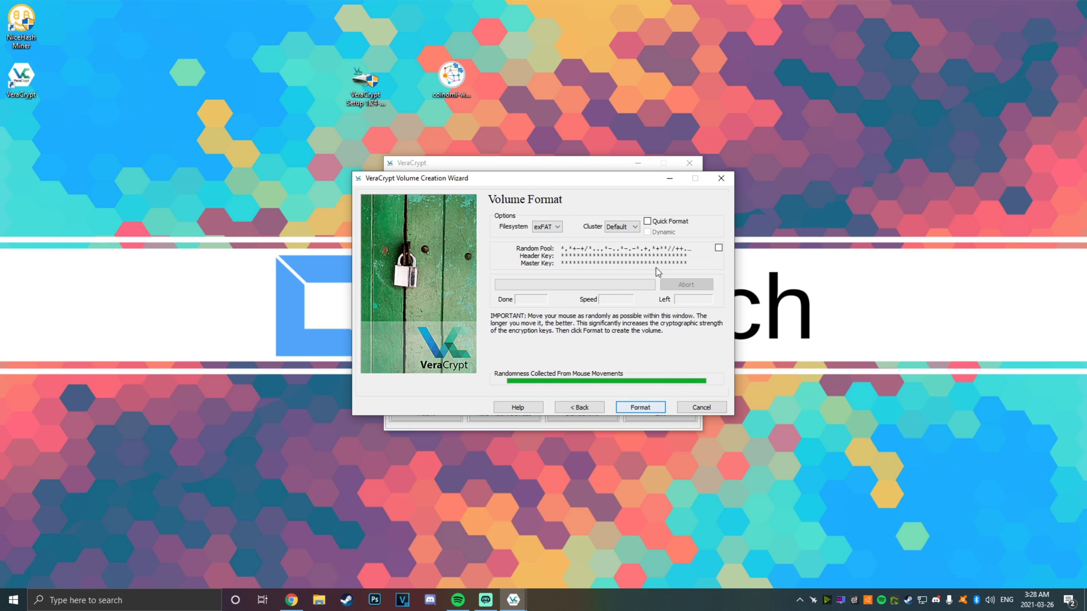
Quick-format the WALLET partition as exFAT, confirming the erase warning
click(647, 220)
click(600, 356)
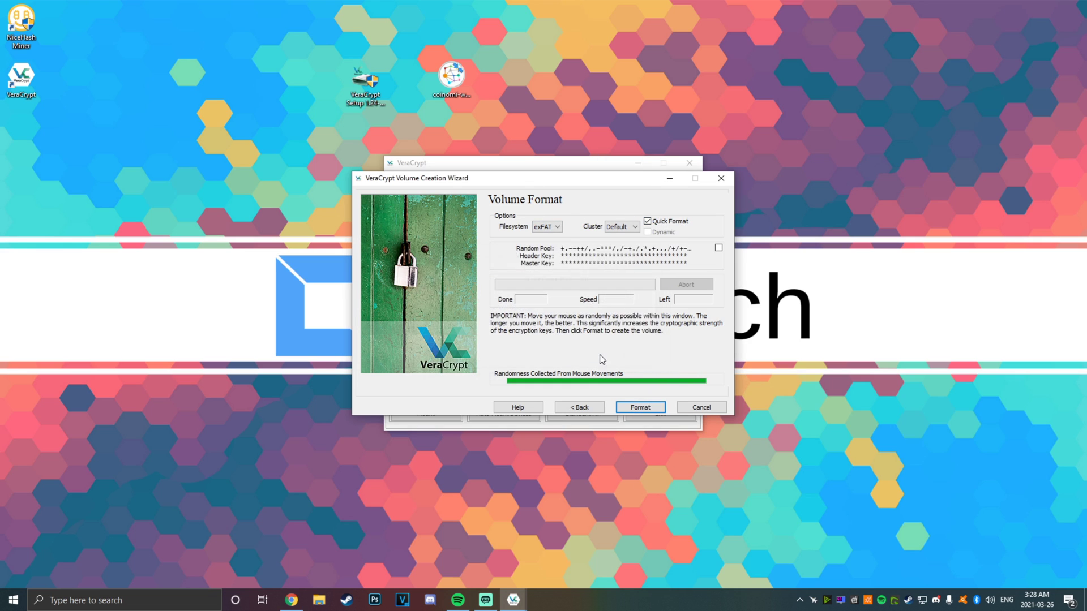
click(546, 227)
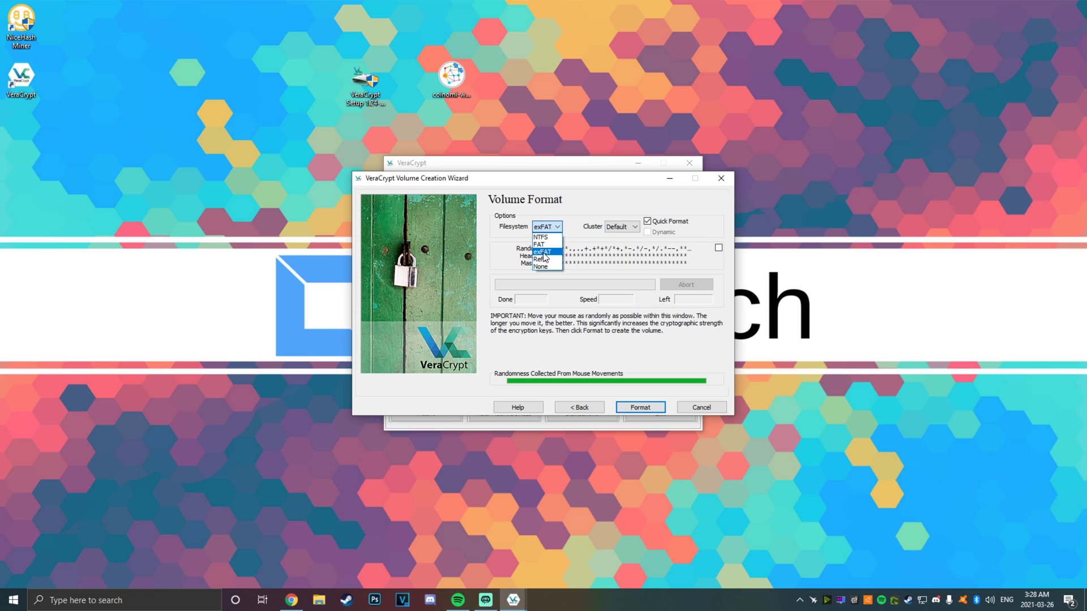
click(545, 252)
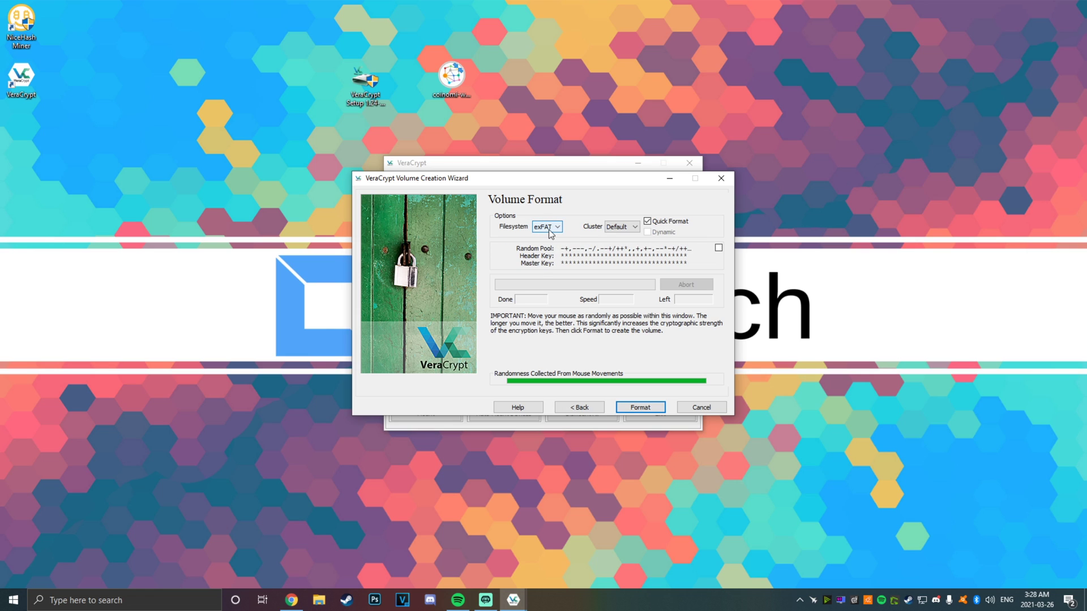
click(547, 226)
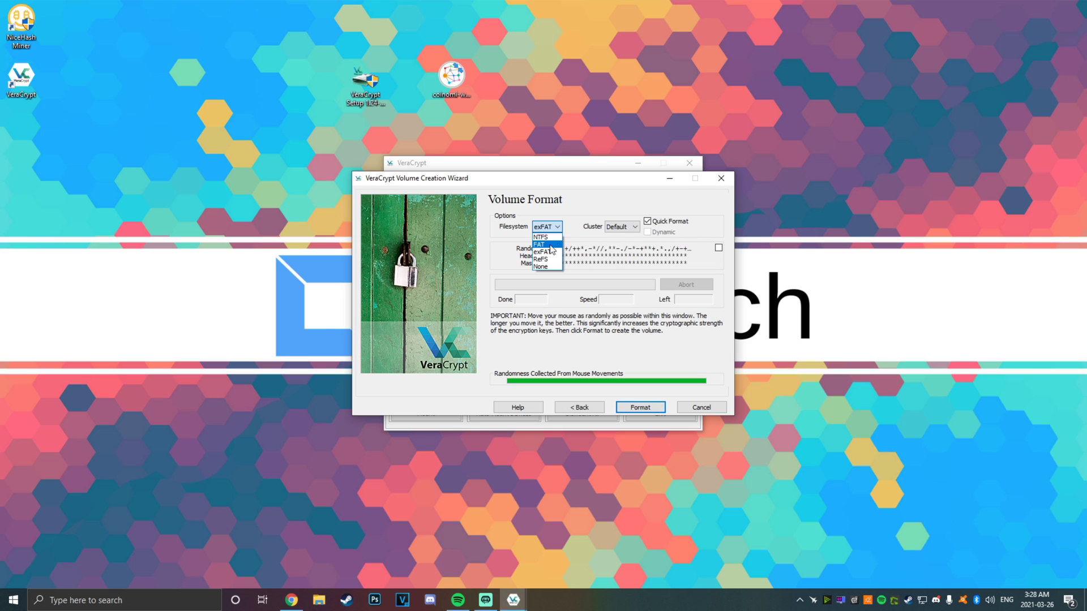
click(546, 251)
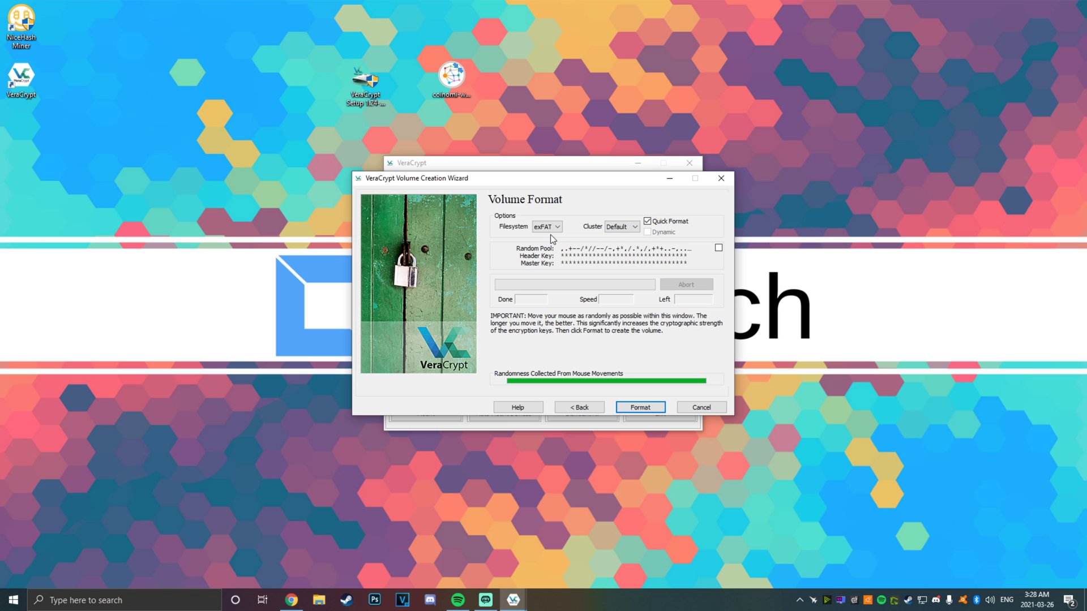
click(640, 406)
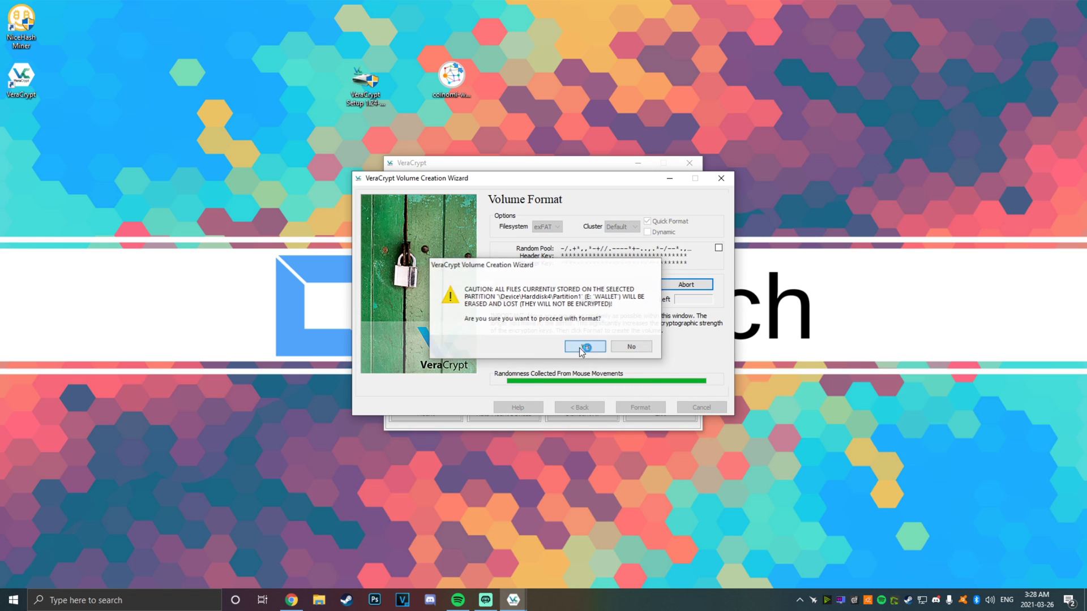
click(595, 349)
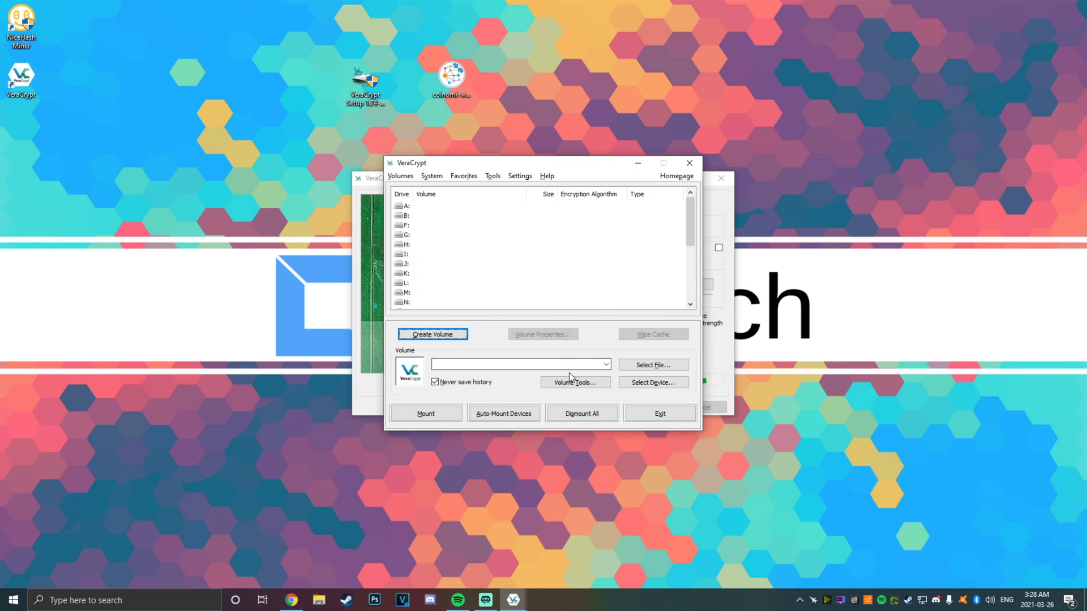
Acknowledge the successfully created volume, exit the wizard, and open File Explorer
click(632, 394)
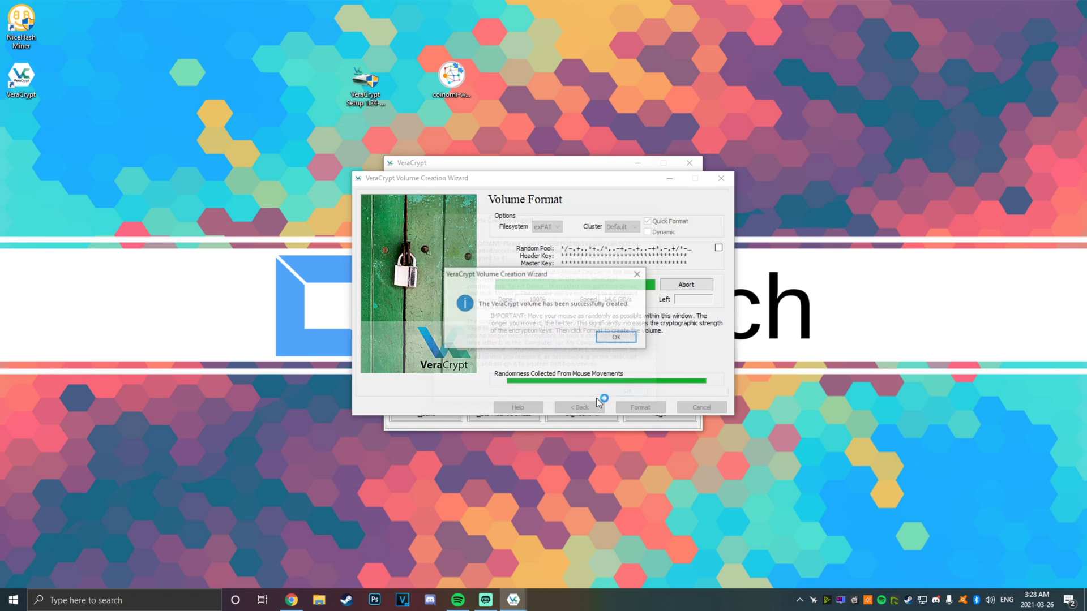
click(620, 342)
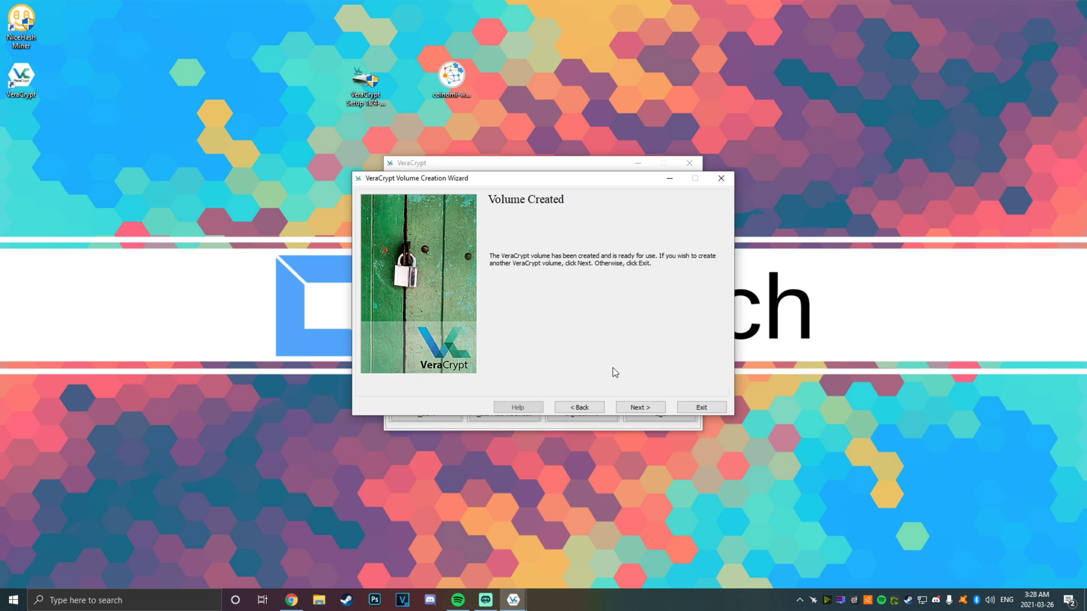
click(702, 407)
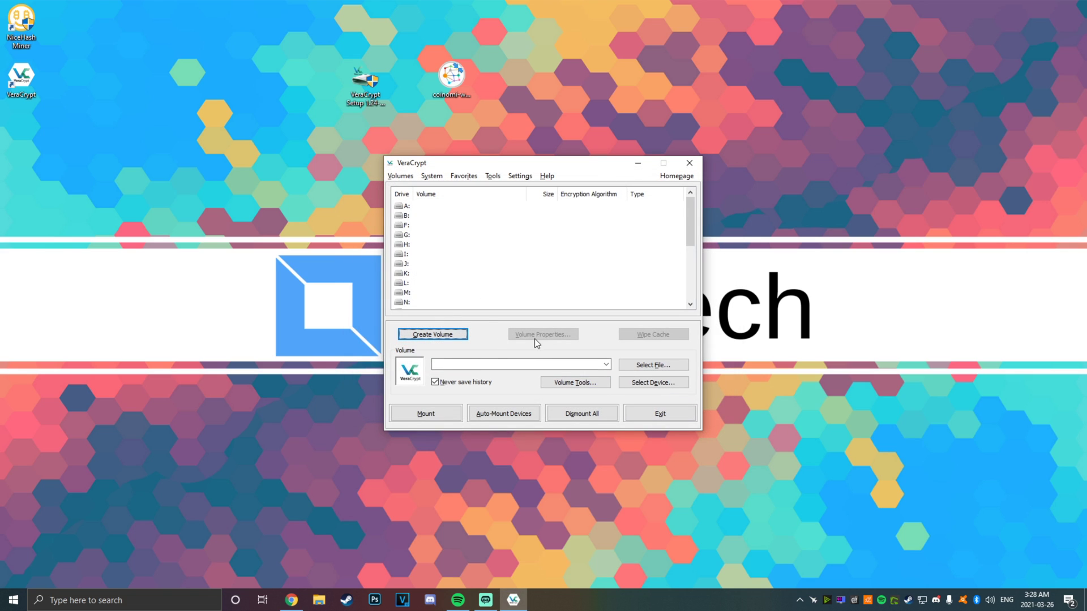
click(319, 599)
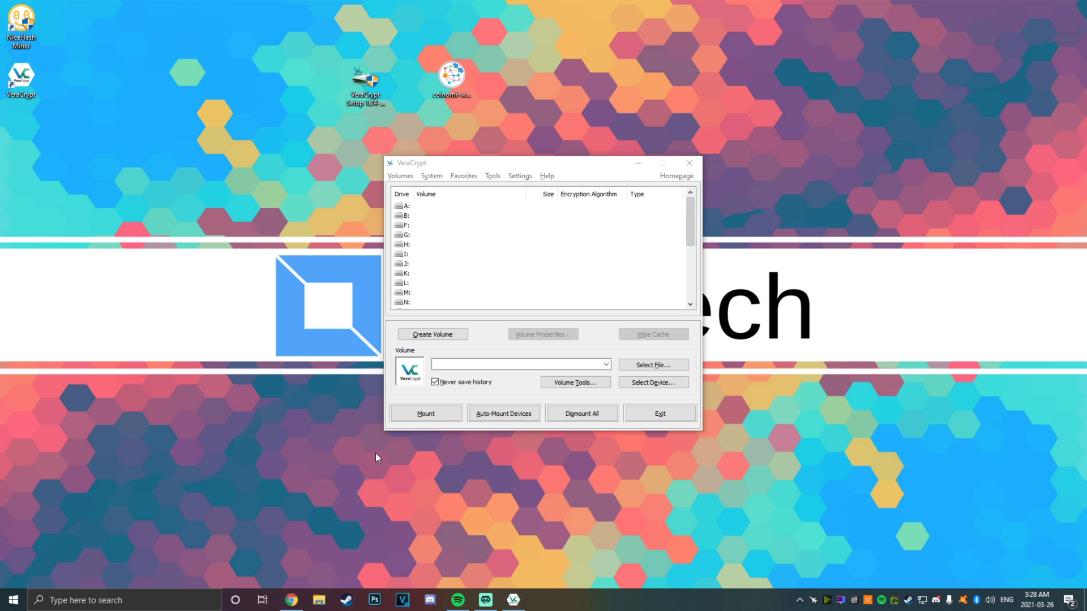
Decline formatting the inaccessible Removable Disk E:, dismiss its error, and pick drive letter J: in VeraCrypt
scroll(221, 335, down, 3)
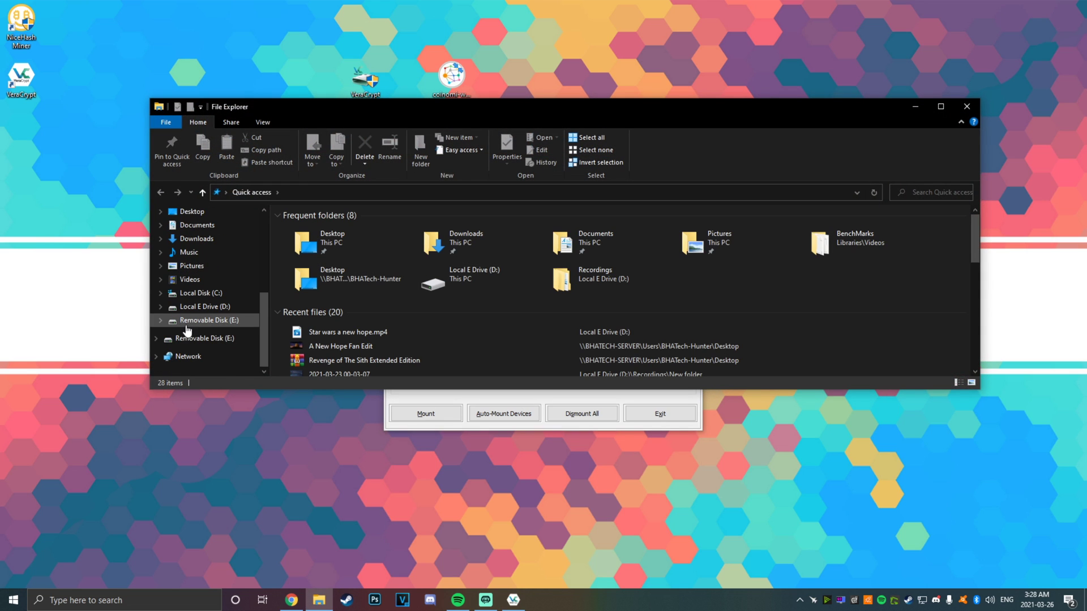
click(207, 327)
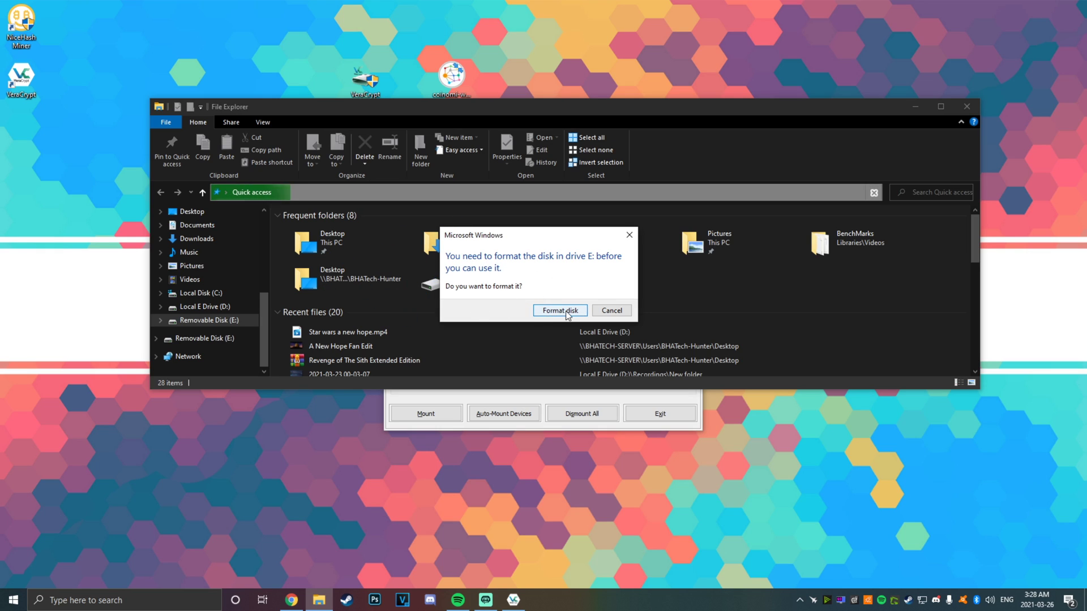
click(609, 311)
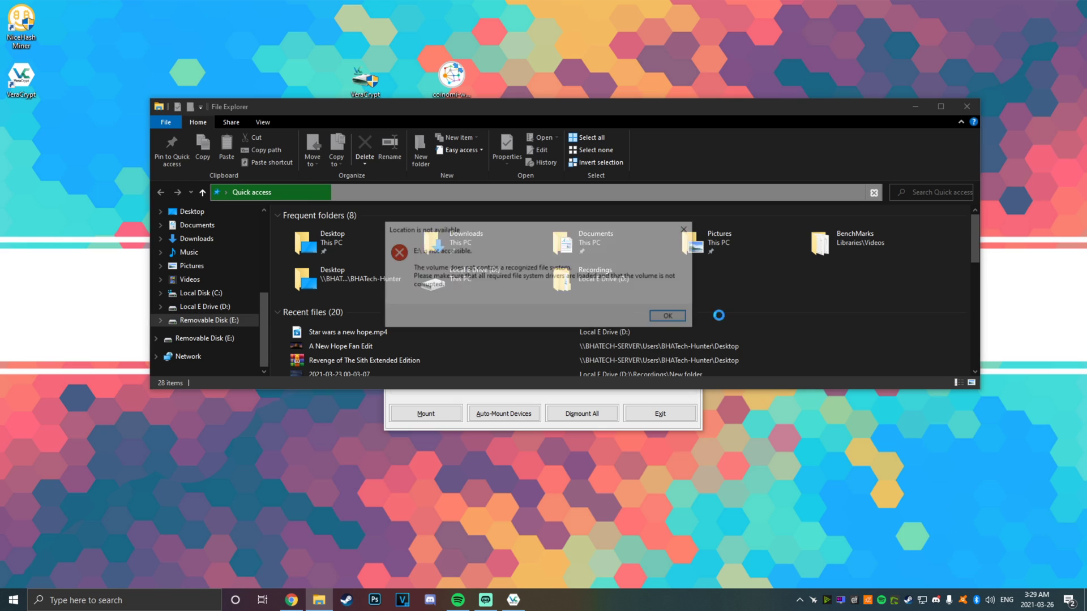
click(671, 317)
click(915, 107)
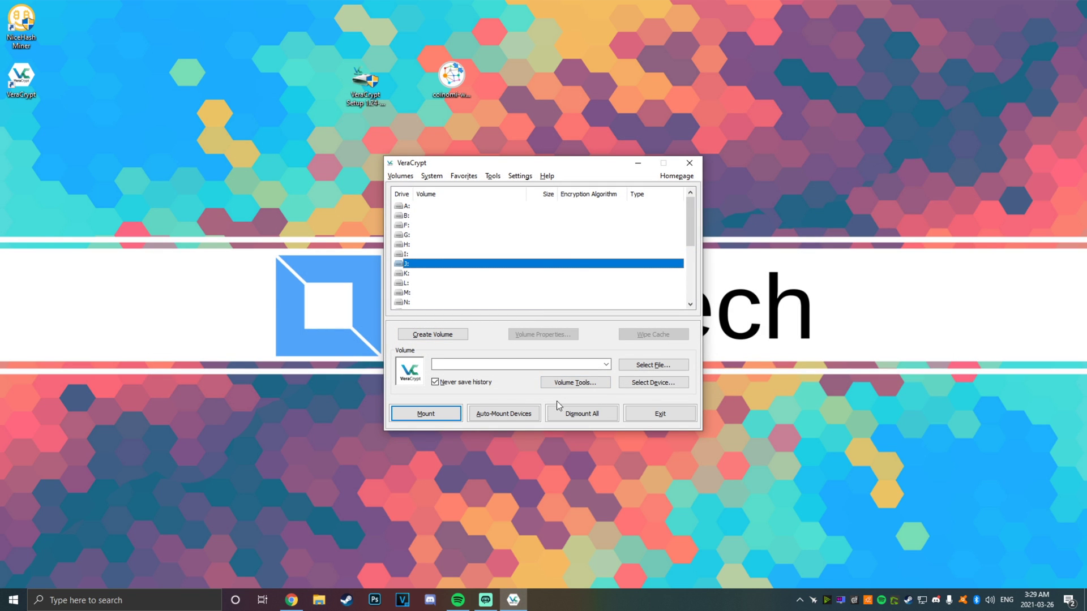
Mount the encrypted WALLET volume as drive J: by entering its password
click(503, 418)
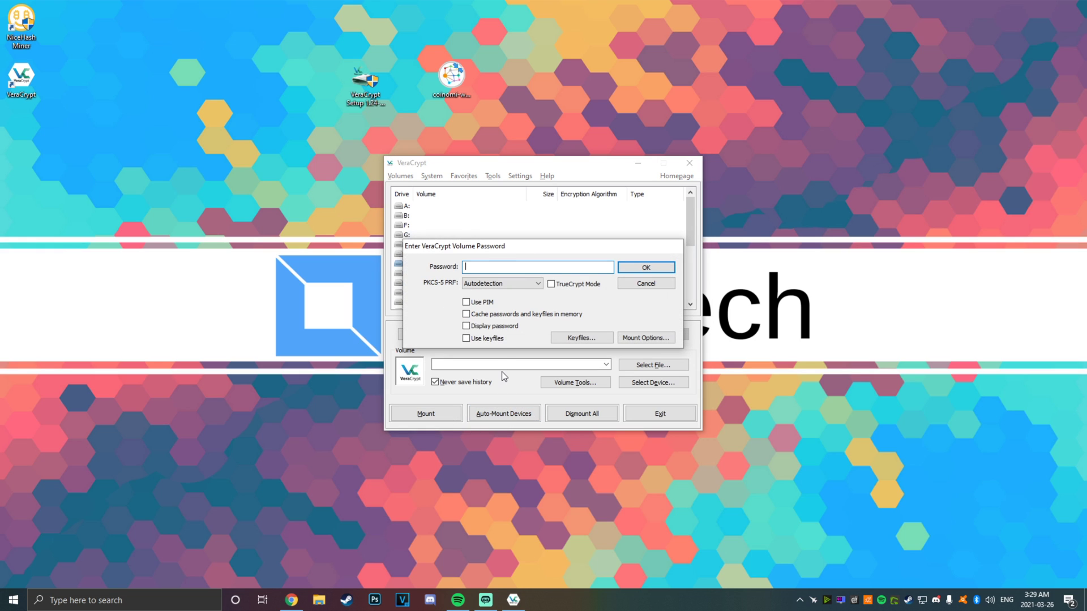
text(••)
click(646, 268)
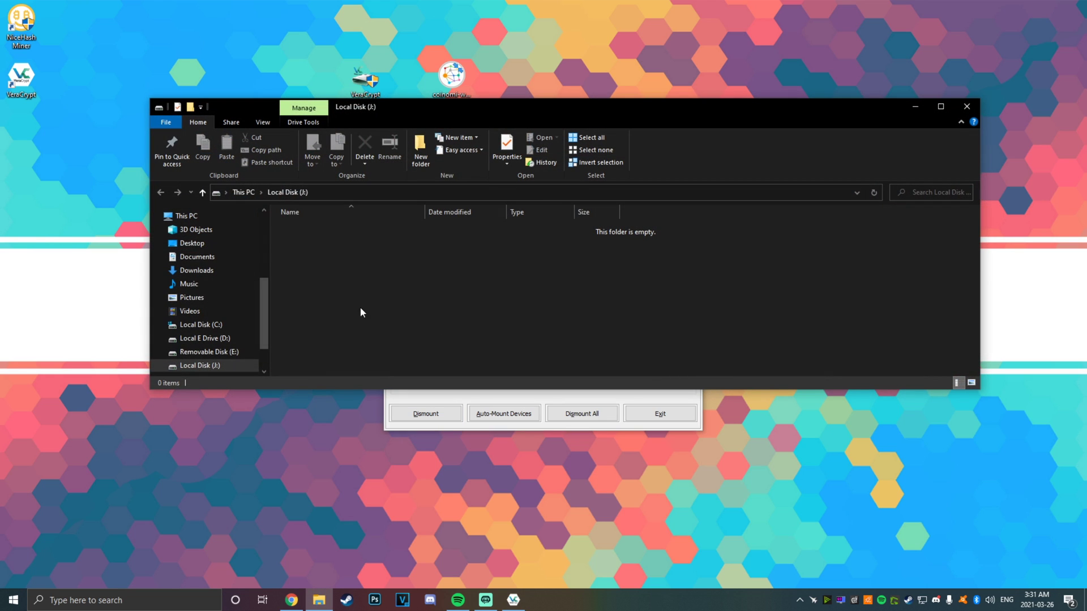
Dismiss the insert-disk prompt for E: and view the empty Local Disk J:
scroll(242, 344, down, 3)
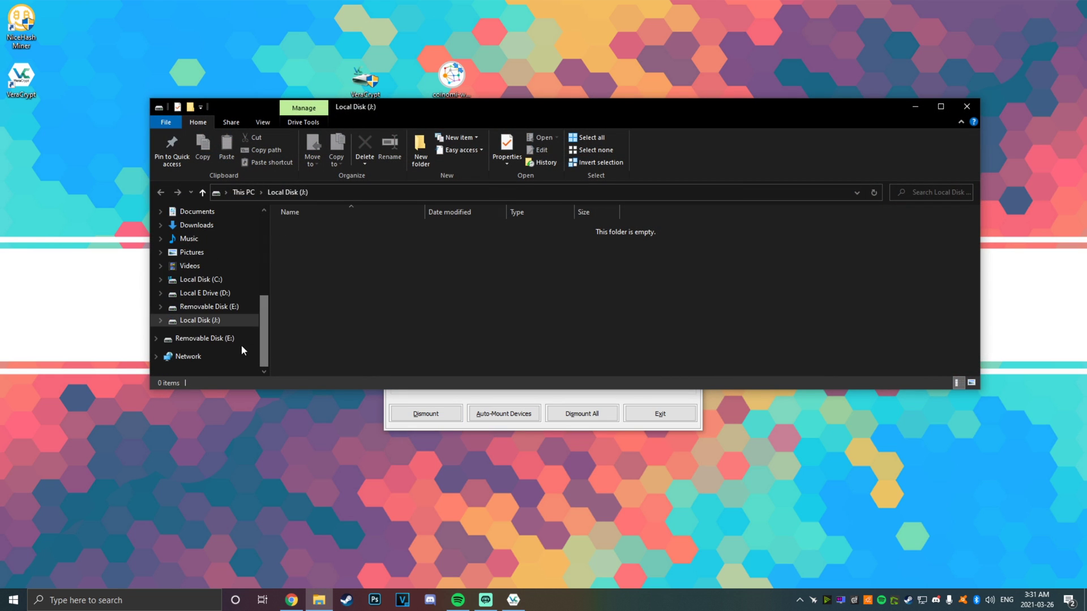
click(221, 308)
click(634, 260)
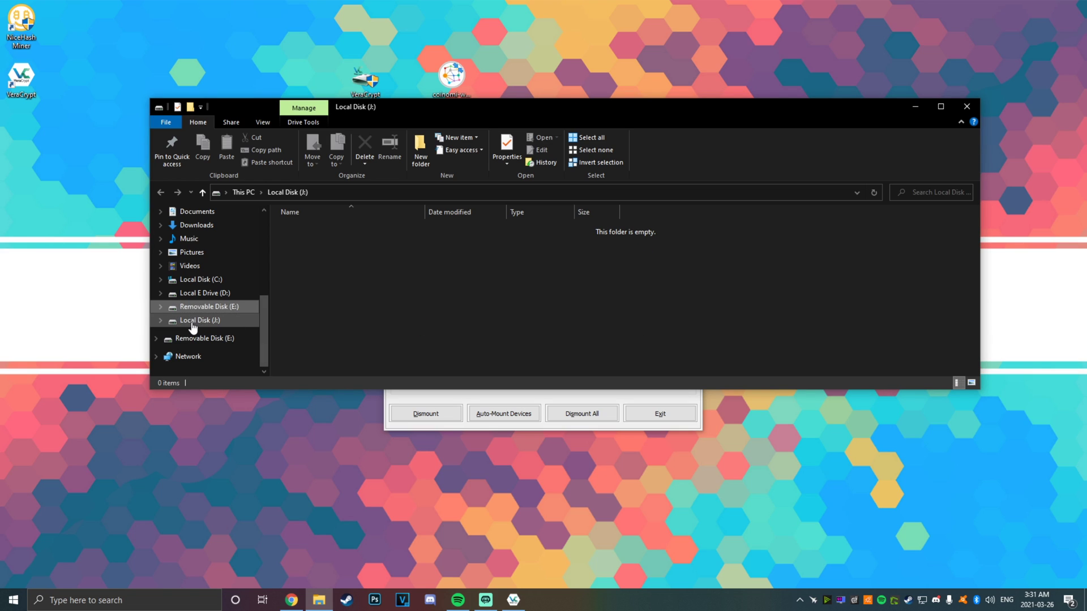
click(234, 323)
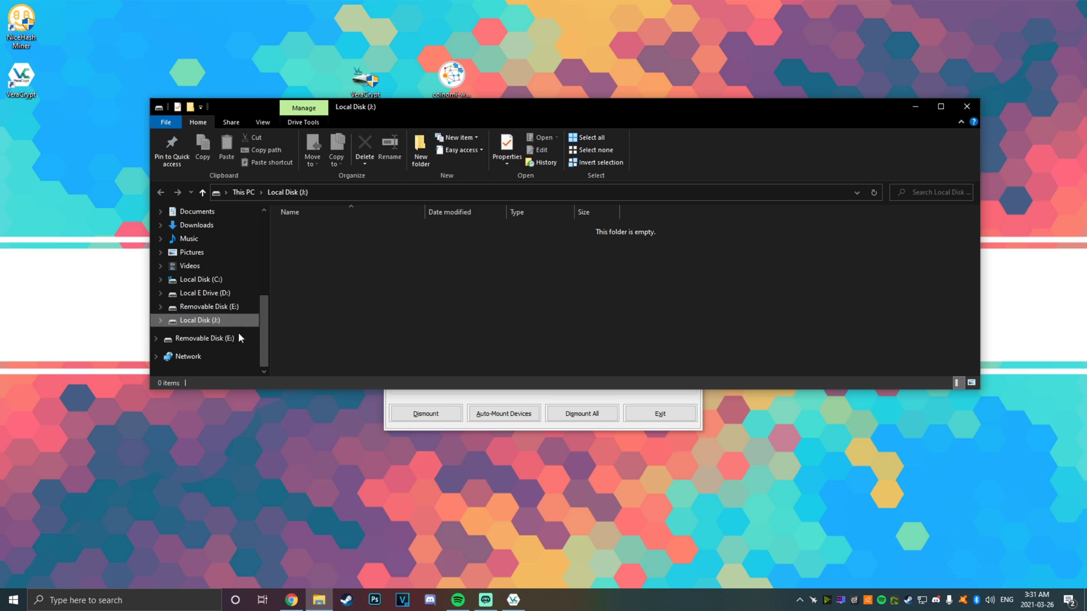
Minimize Explorer and VeraCrypt and place the Coinomi installer beside VeraCrypt Setup
click(923, 107)
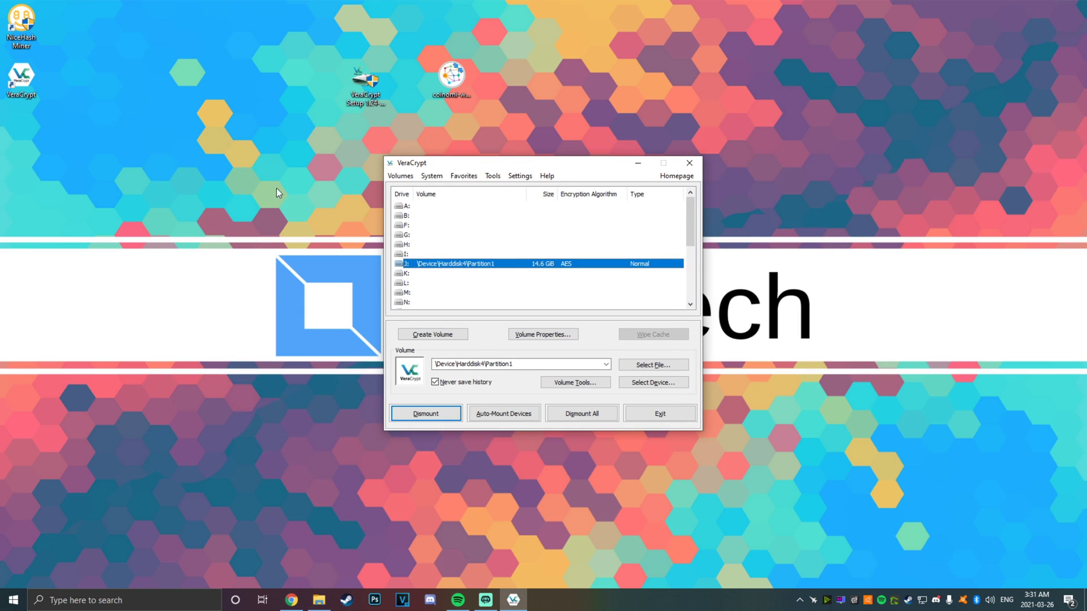
click(646, 164)
drag(455, 94, 416, 104)
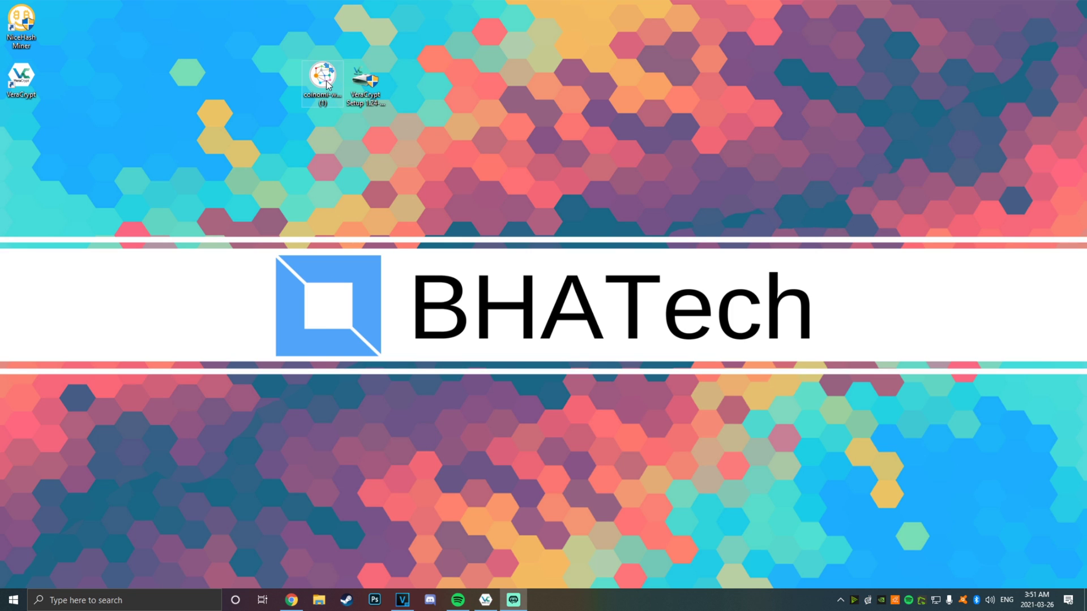
Run the Coinomi installer and set its install folder to A:\Wallet on the encrypted drive
double_click(323, 94)
click(582, 304)
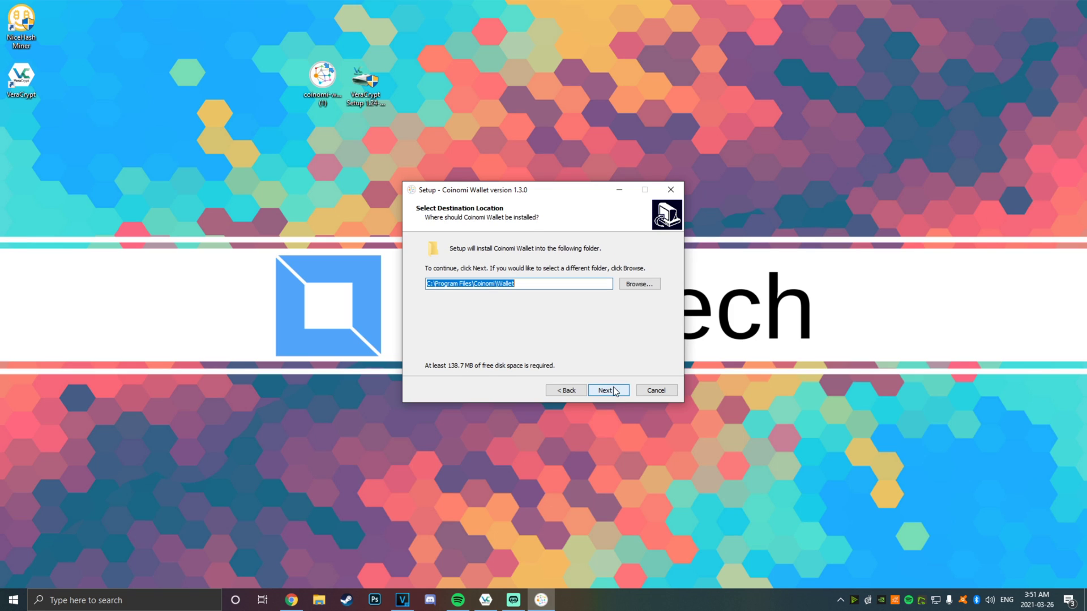
click(626, 284)
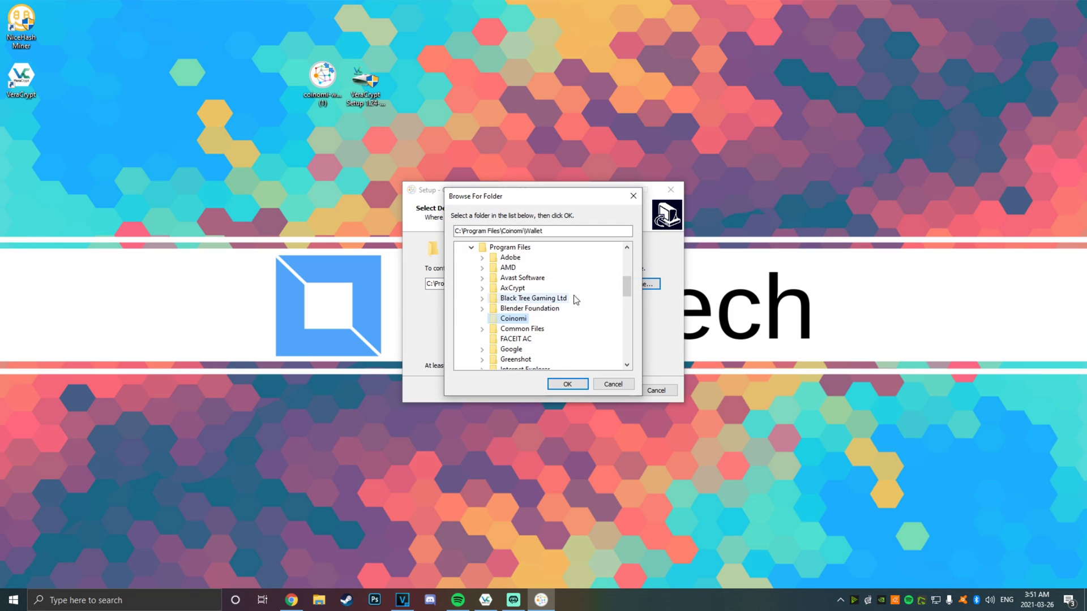
scroll(575, 298, down, 5)
click(471, 247)
scroll(475, 361, up, 5)
click(461, 258)
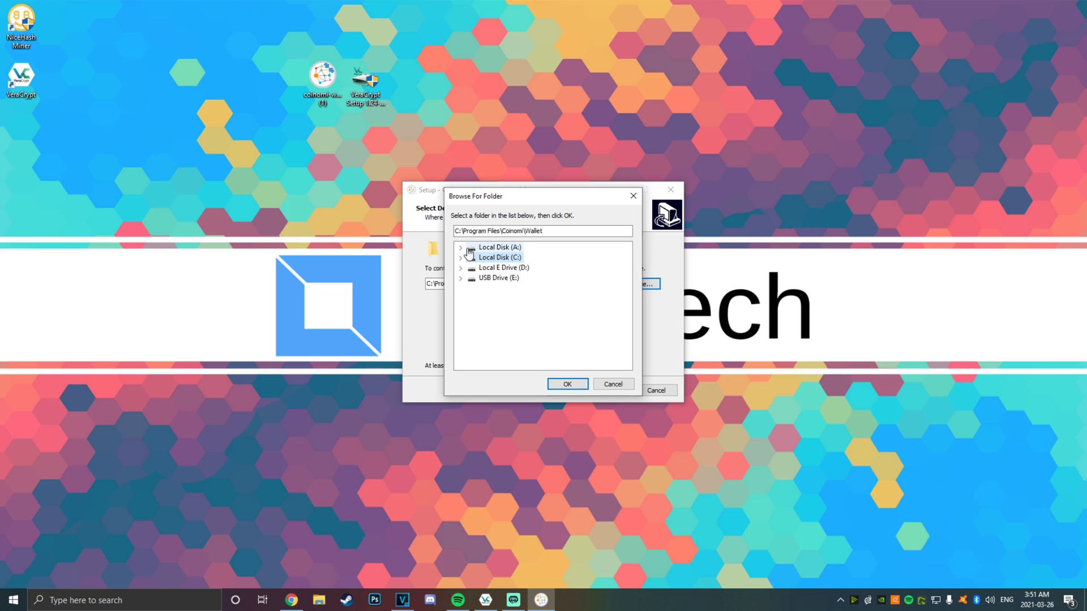
click(498, 248)
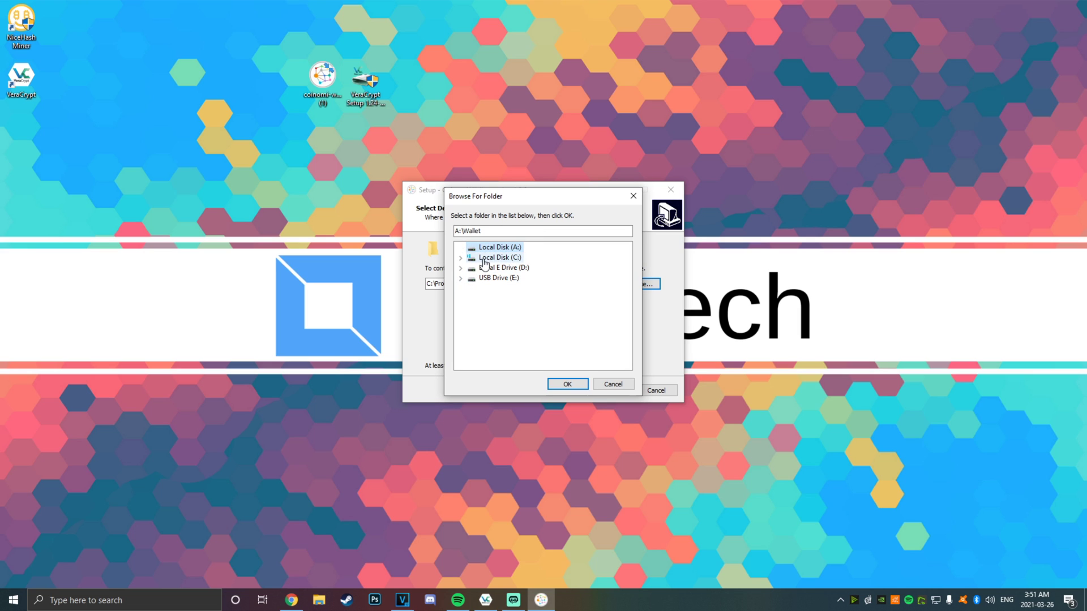
click(567, 385)
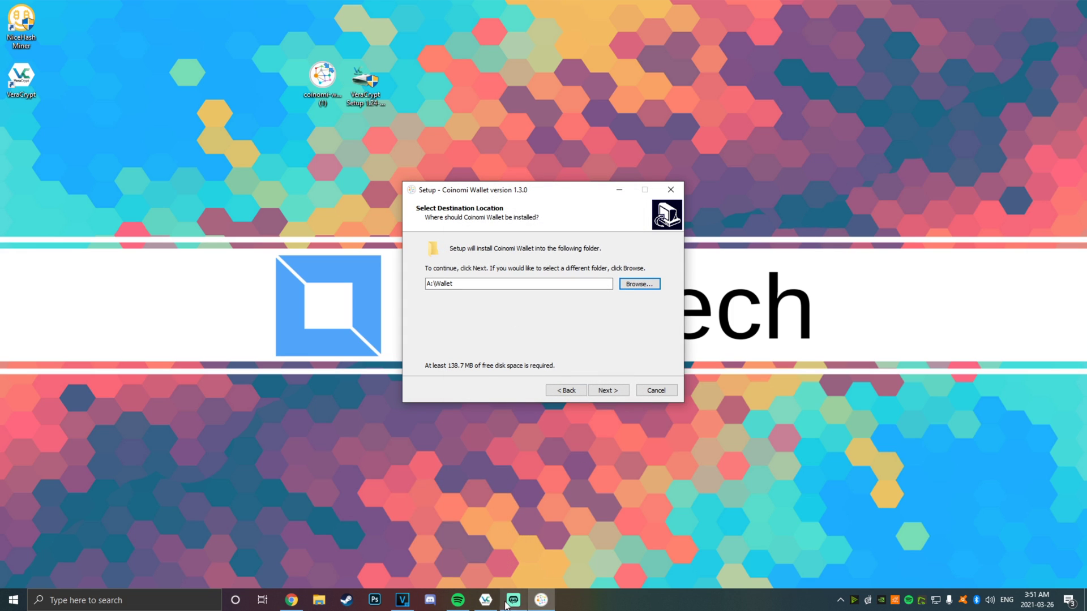
Check the A: volume in VeraCrypt, then keep the desktop shortcut and install Coinomi
click(485, 601)
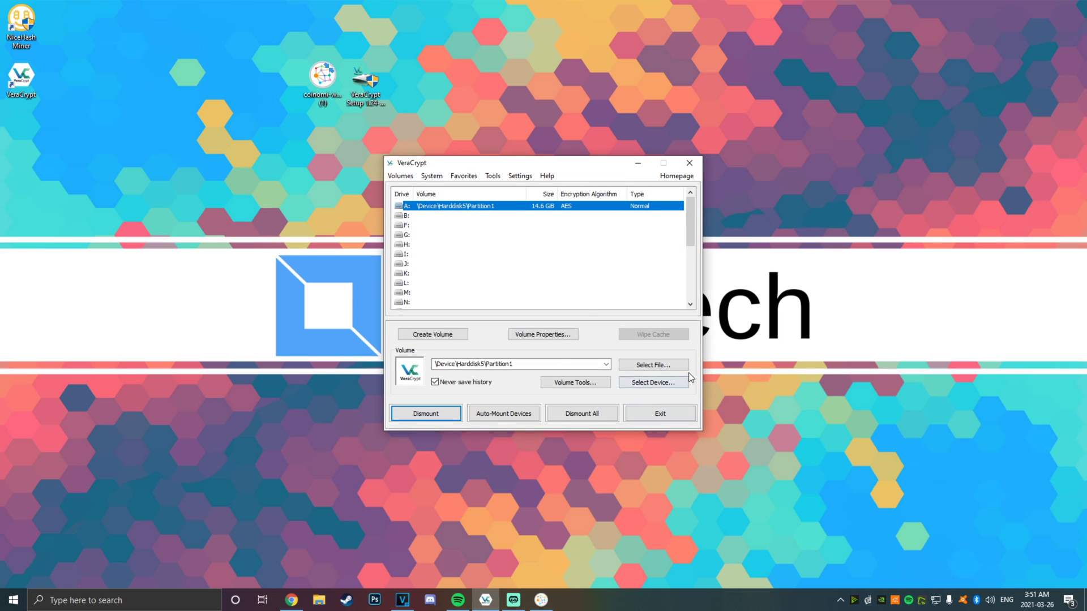
click(638, 163)
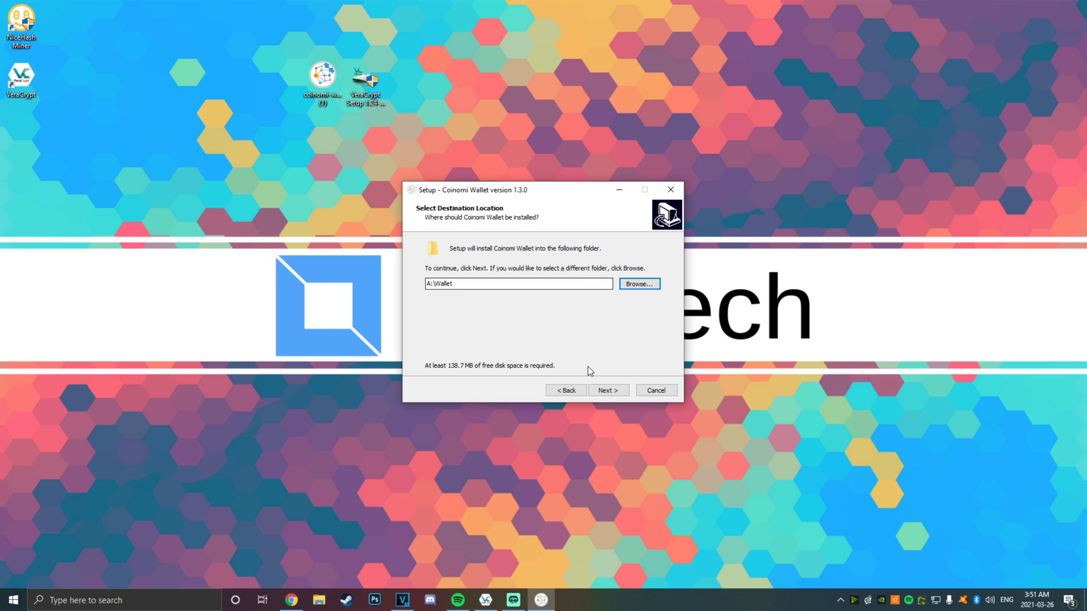
click(617, 391)
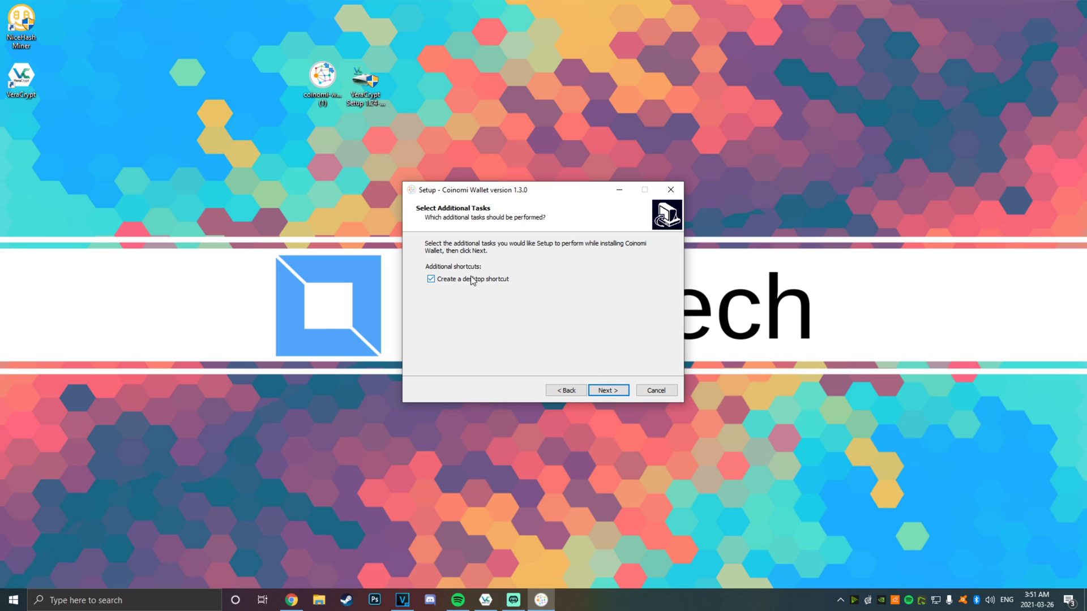
click(608, 391)
click(609, 390)
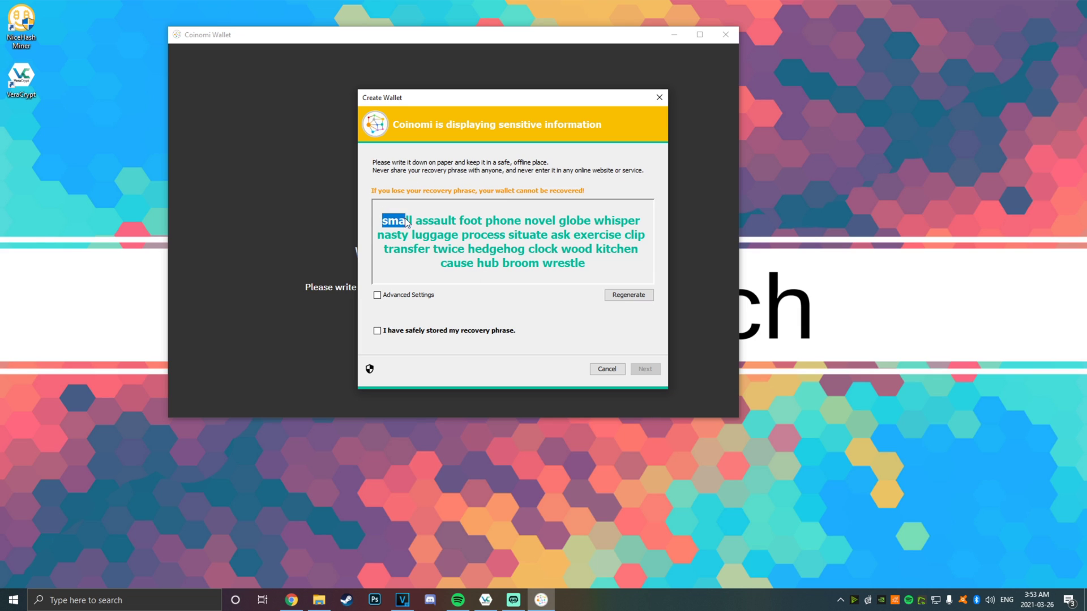
Select and copy the full recovery phrase in the Create Wallet dialog
drag(407, 220, 596, 266)
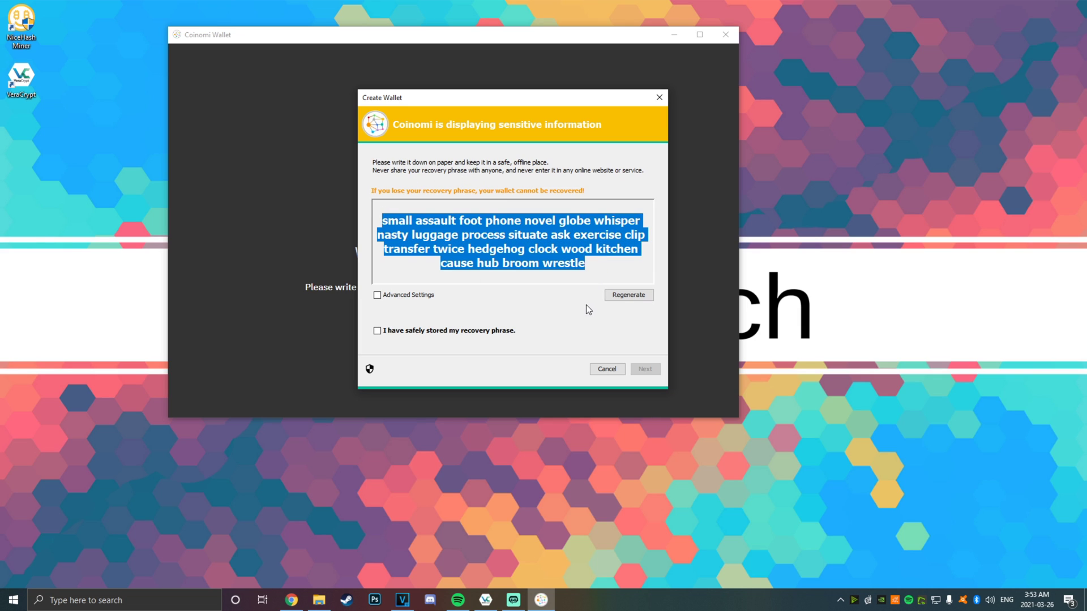
drag(565, 271, 375, 222)
drag(413, 163, 558, 170)
click(583, 203)
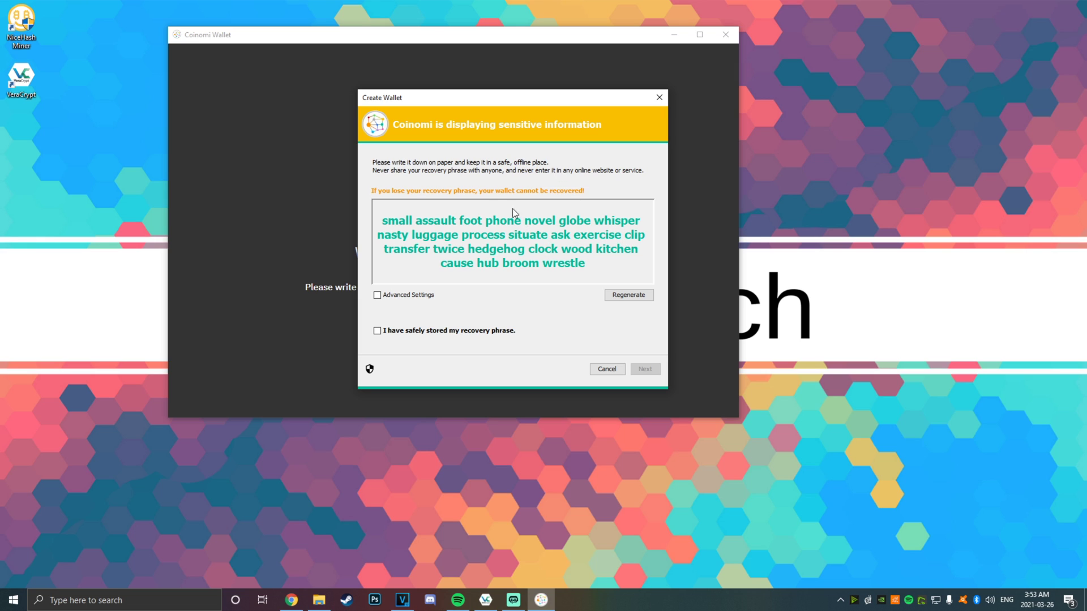
drag(553, 268, 407, 218)
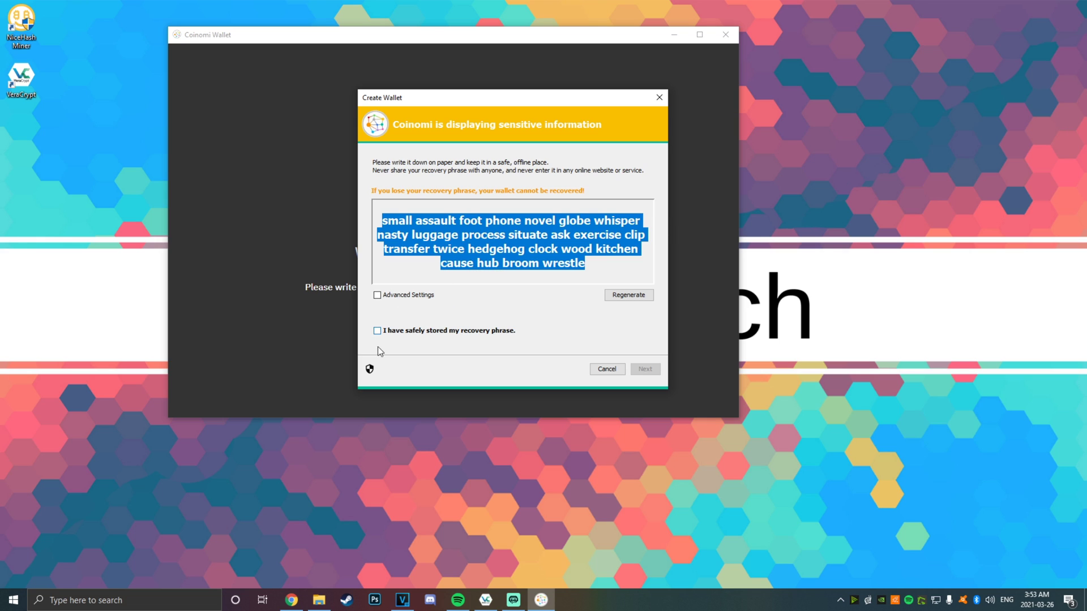
click(481, 240)
drag(604, 274, 327, 216)
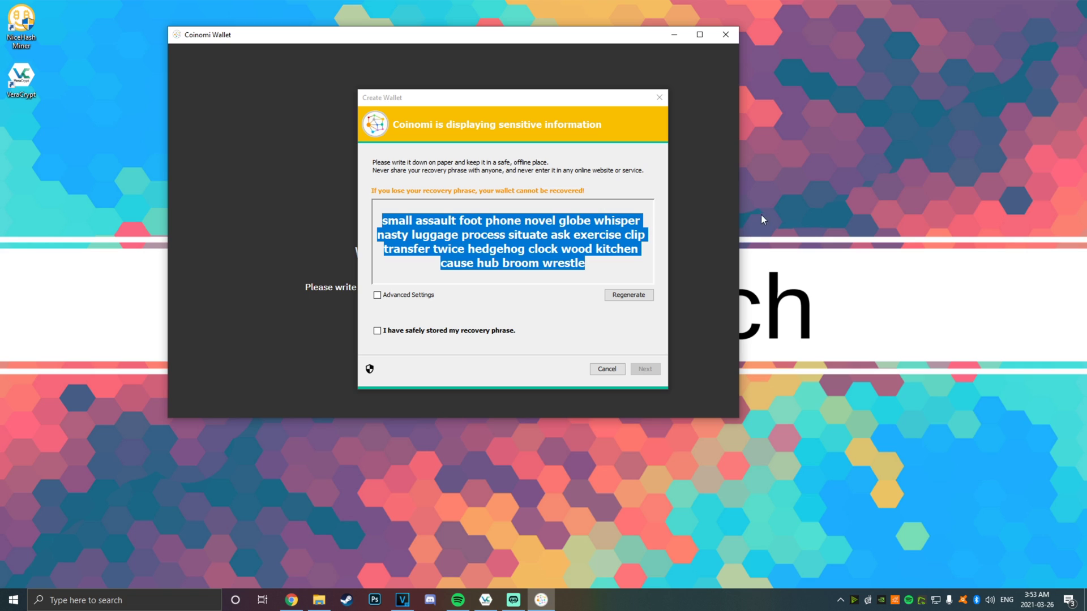
Paste the phrase into a new desktop text document and mark it as safely stored
right_click(790, 197)
mouse_move(872, 311)
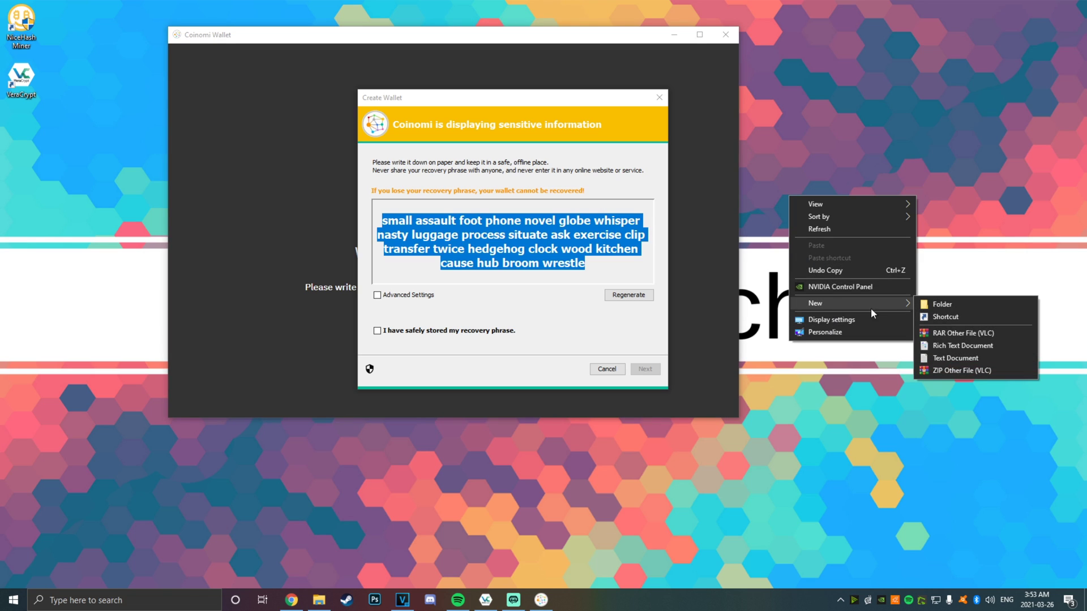
click(955, 358)
double_click(788, 204)
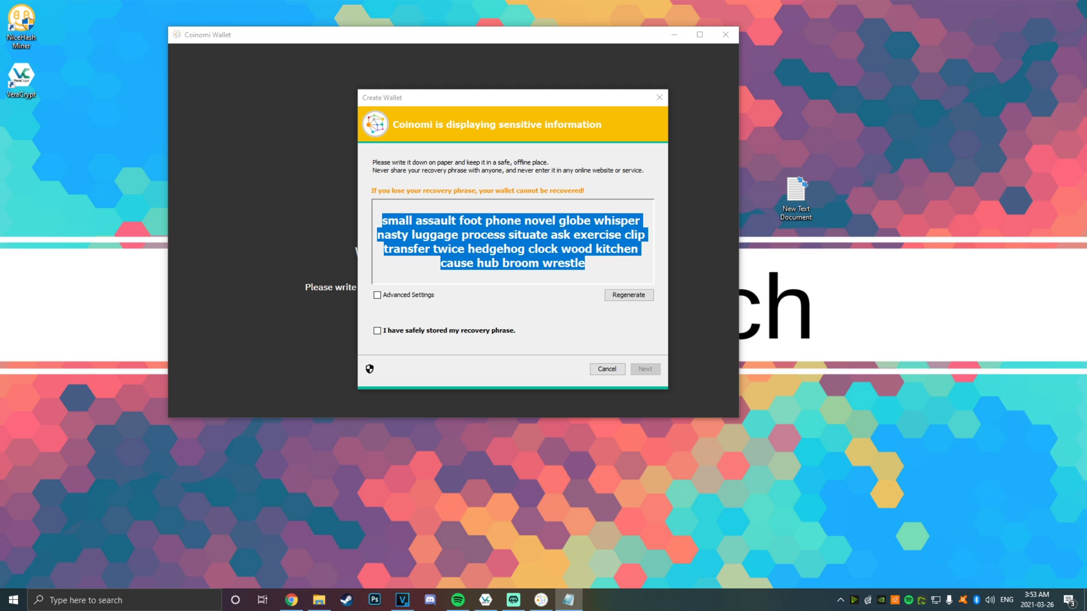
drag(0, 179, 583, 80)
click(980, 79)
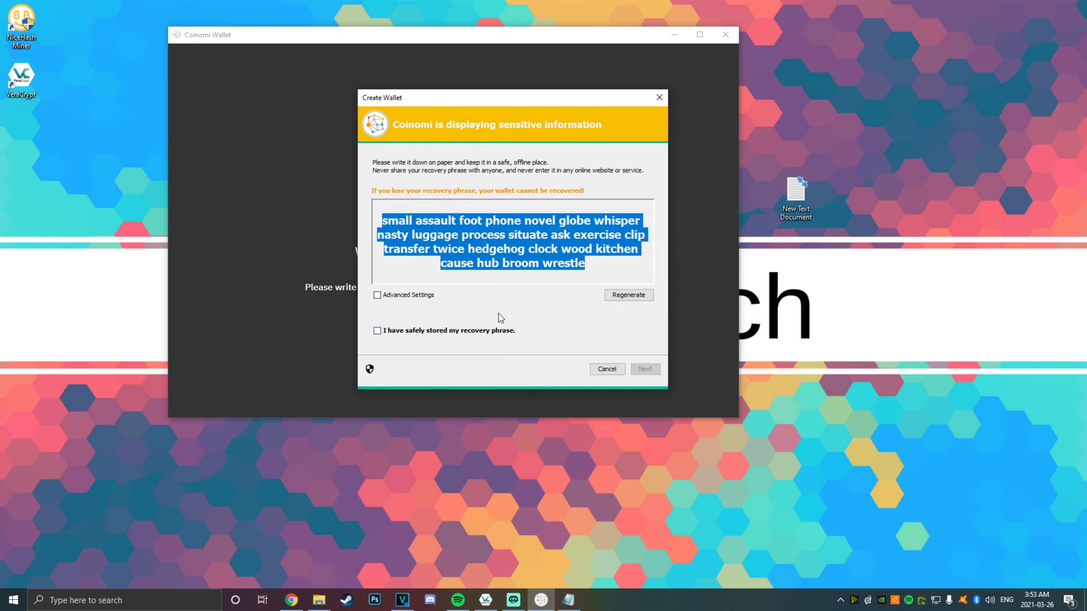
click(395, 332)
click(646, 370)
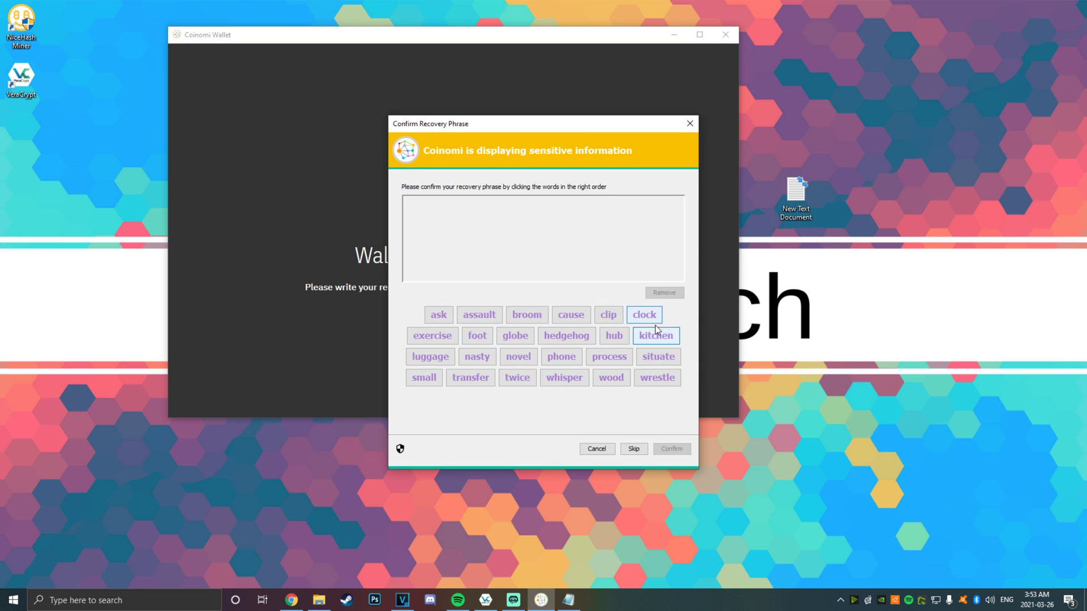
Skip recovery phrase verification and encrypt the wallet with a password
click(630, 449)
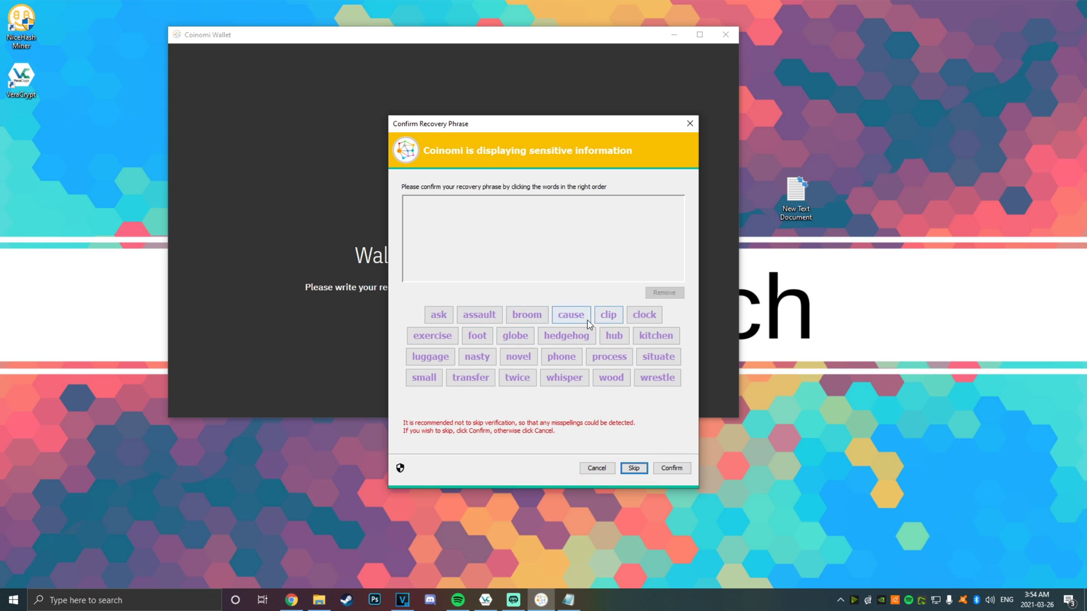
click(424, 378)
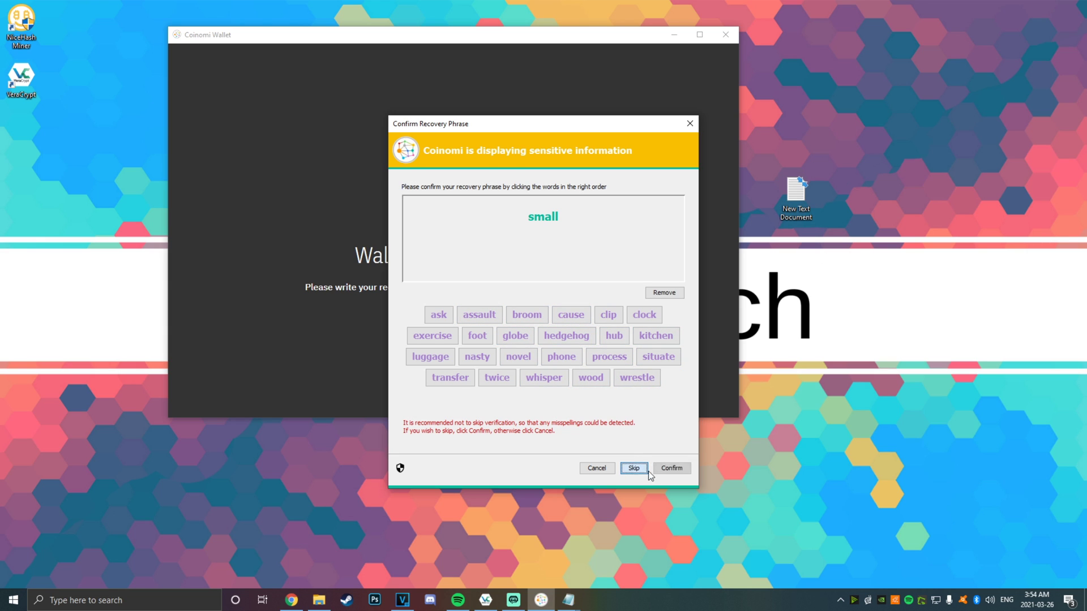
click(633, 469)
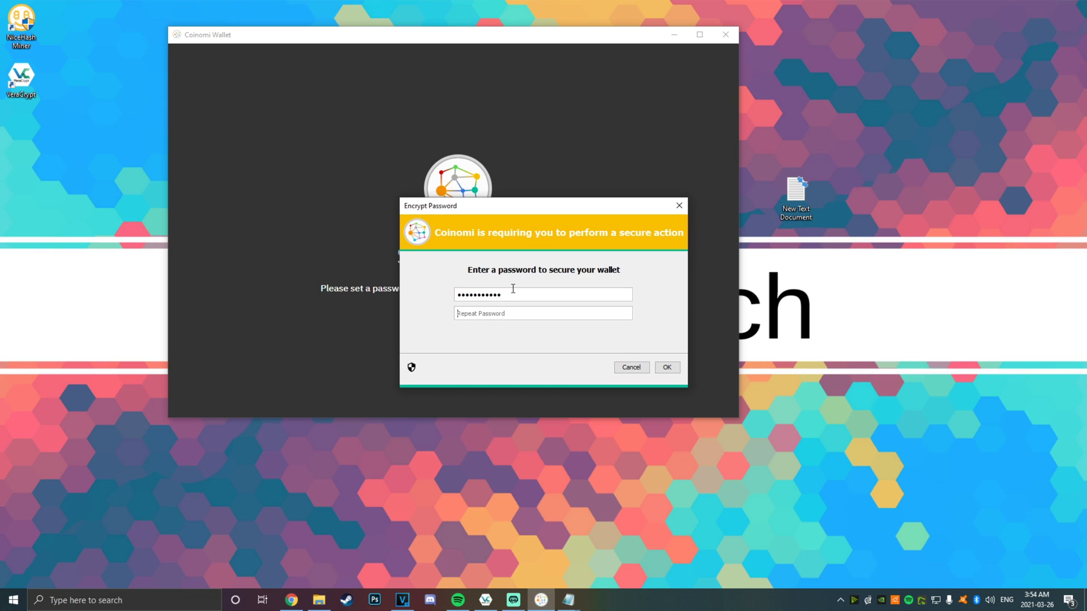
text(•••)
key(Return)
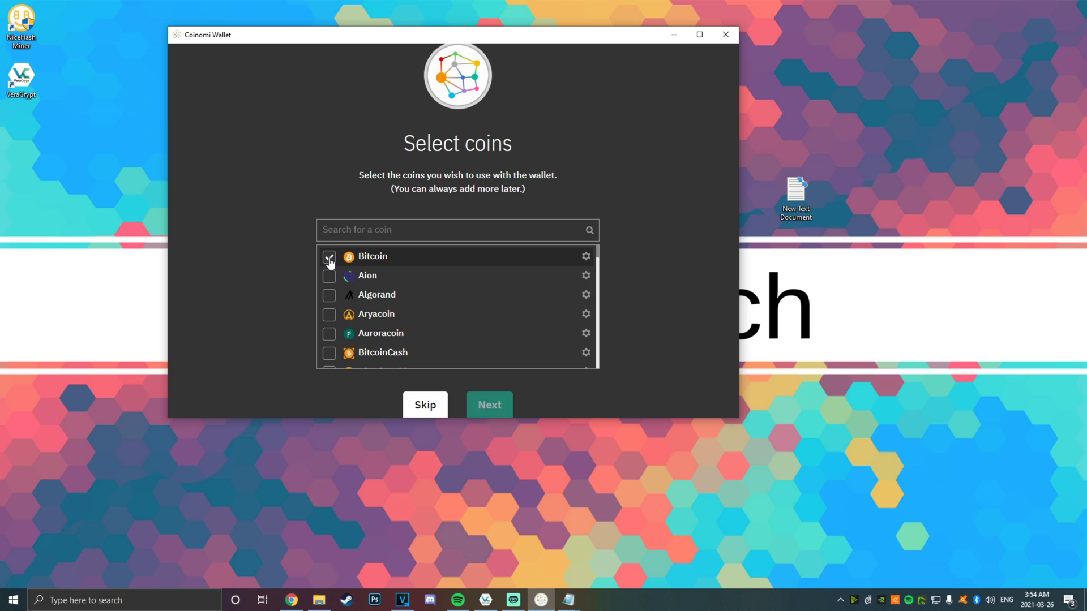
Tick Dash, Decred, Dogecoin, Ethereum, GameCredits, Litecoin, Monero, Navcoin, Nem and Peercoin
scroll(406, 306, down, 3)
click(328, 299)
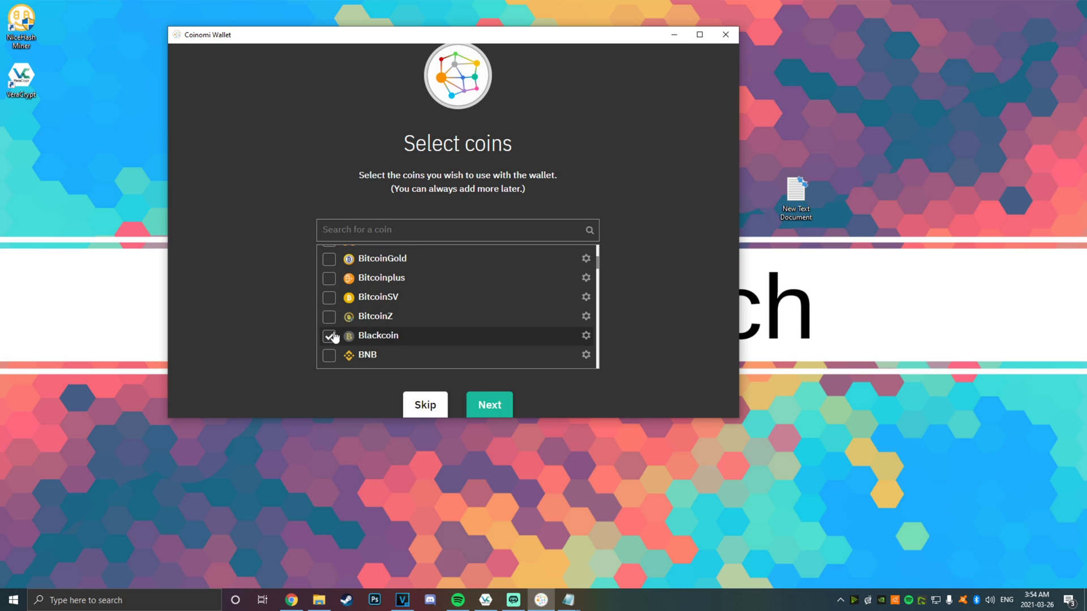
scroll(329, 328, down, 3)
click(329, 281)
click(328, 300)
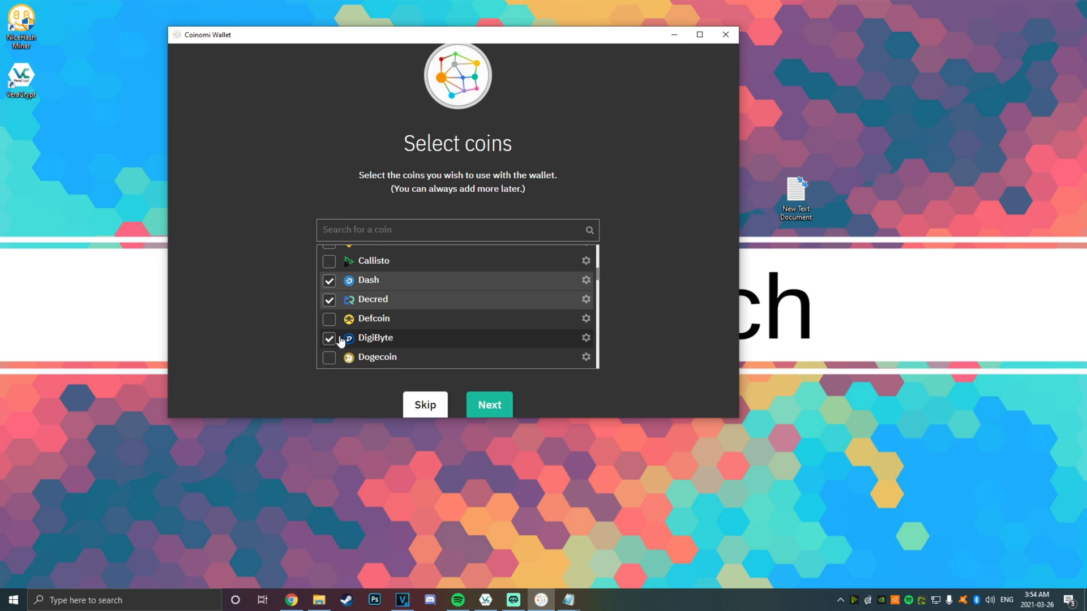
click(329, 358)
scroll(362, 340, down, 2)
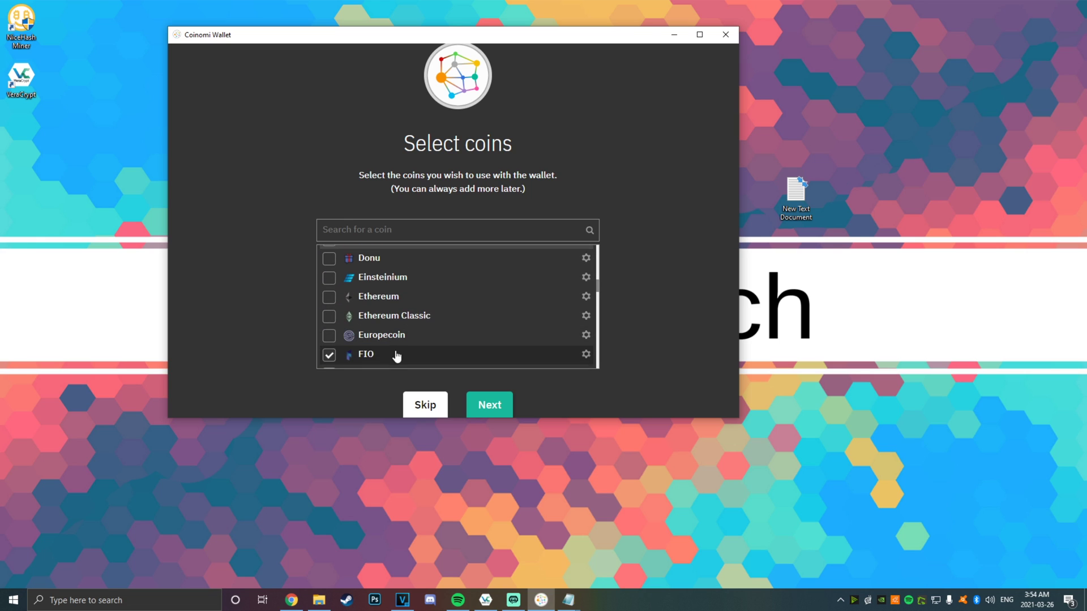
scroll(344, 277, up, 2)
click(373, 321)
scroll(363, 322, down, 2)
click(332, 316)
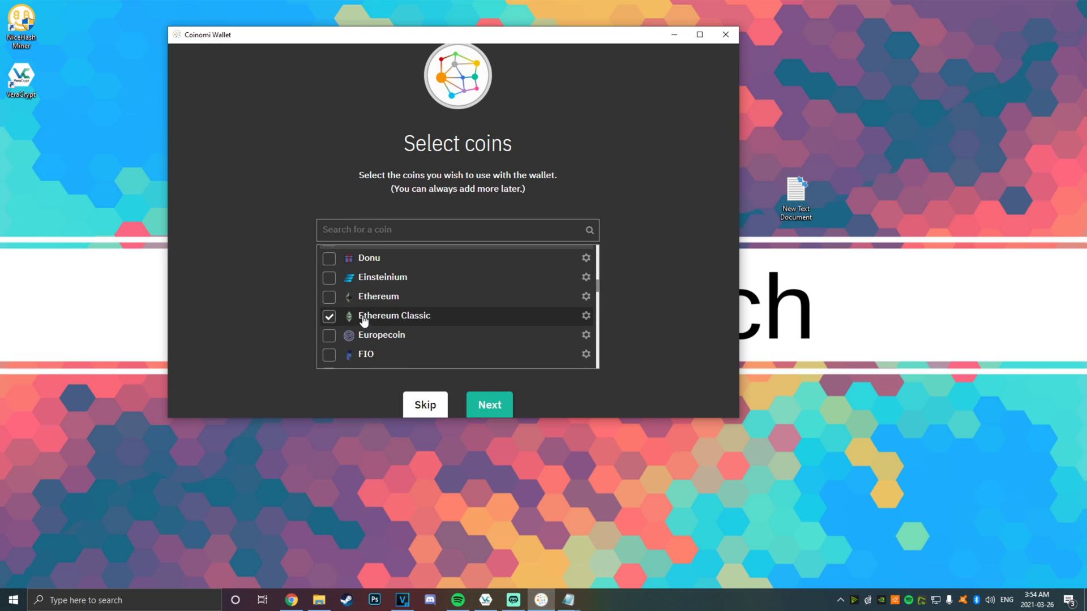
click(332, 298)
scroll(381, 318, down, 2)
click(355, 279)
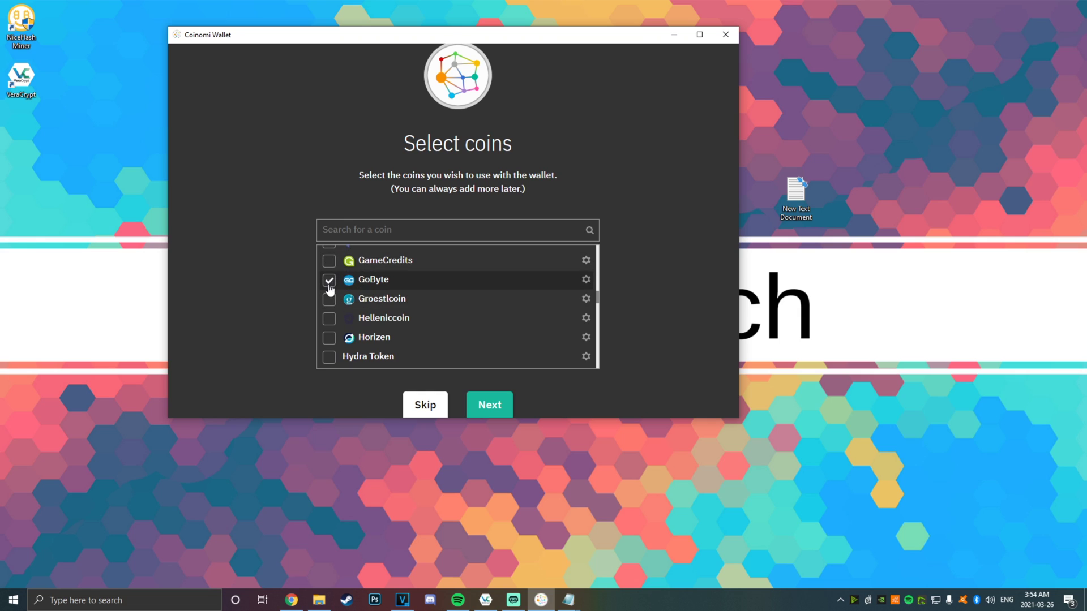
click(329, 263)
scroll(363, 310, down, 2)
scroll(363, 311, down, 1)
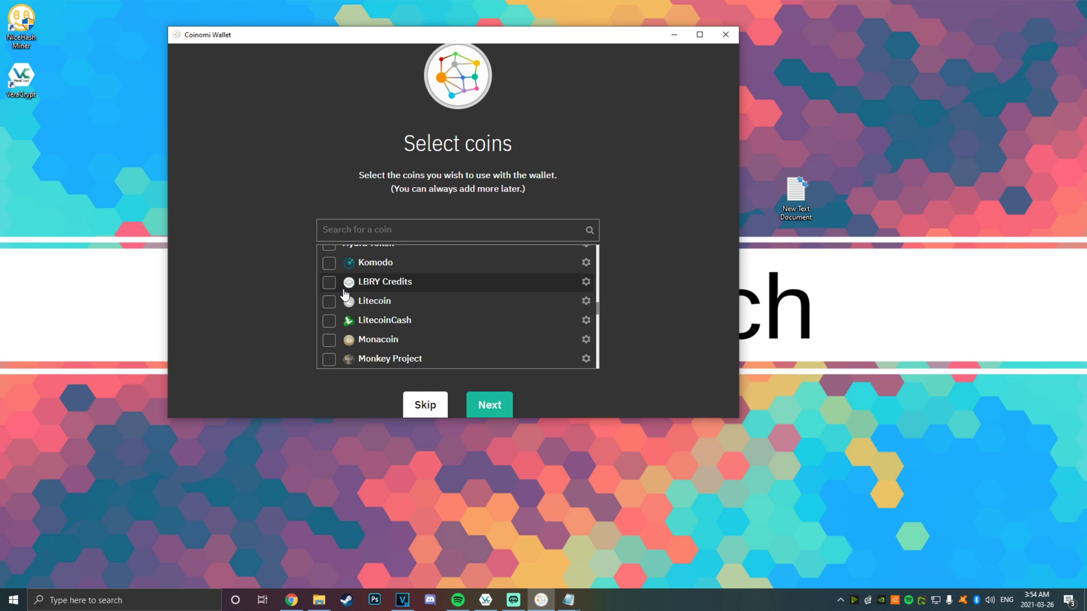
click(332, 304)
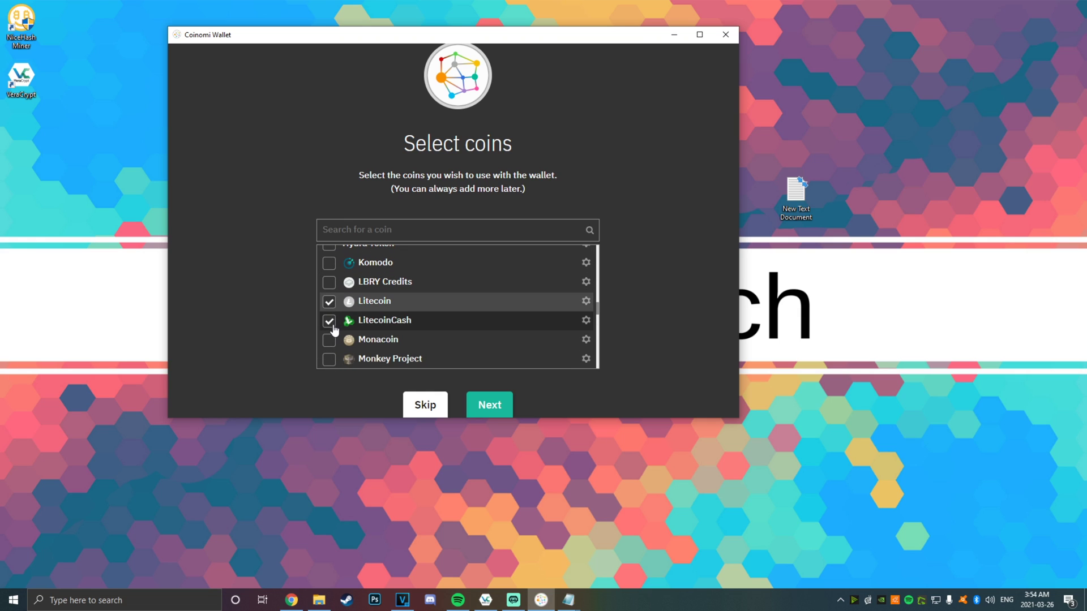
scroll(335, 331, down, 2)
click(330, 265)
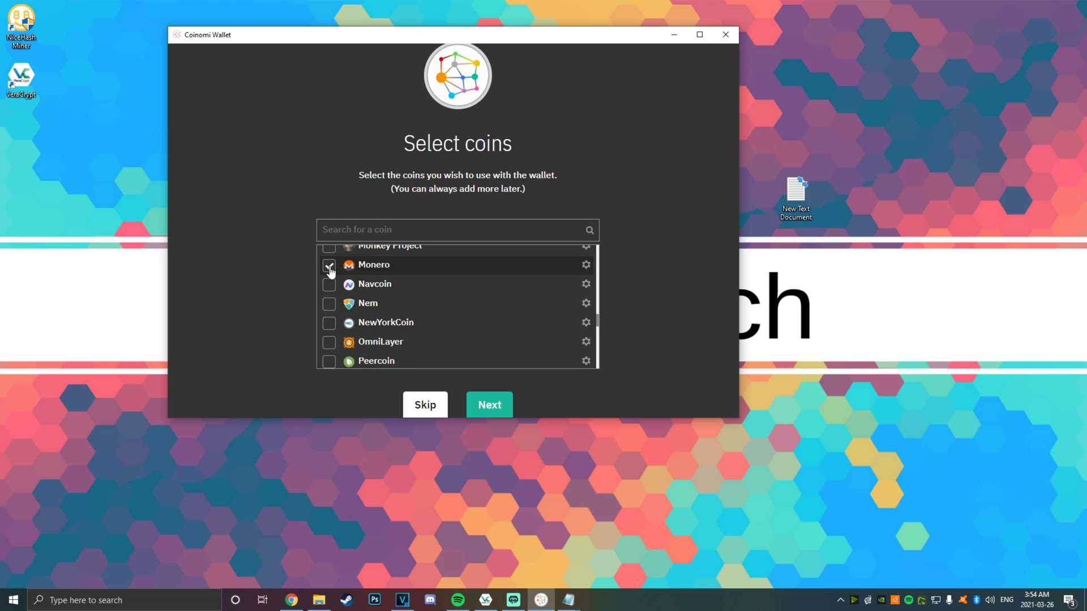
click(330, 286)
click(330, 305)
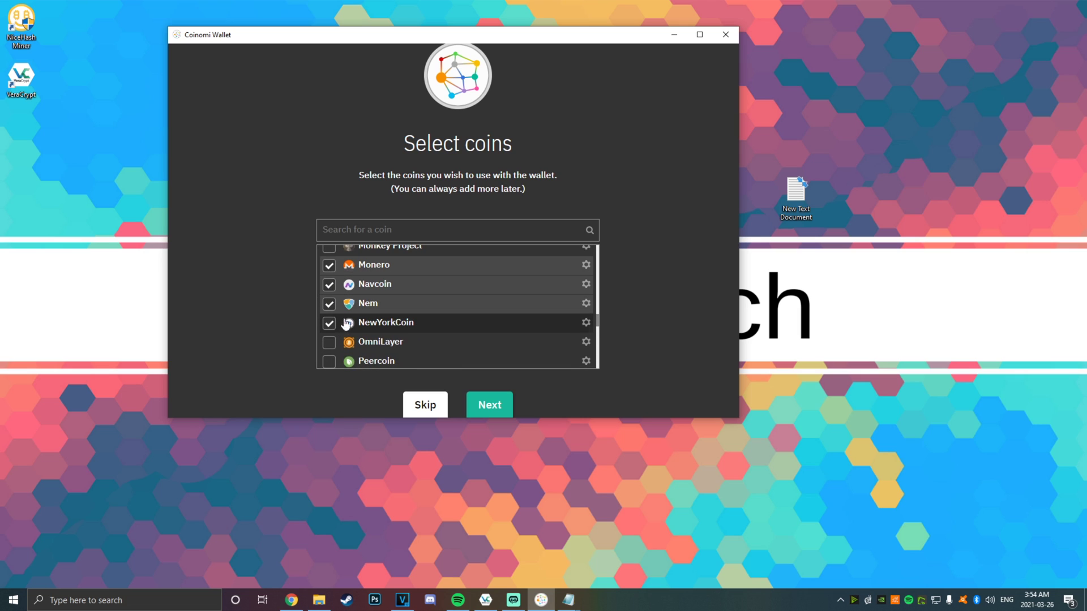
click(334, 362)
Also tick Ripple, Tron, Viacoin, Zcash and Stratis, leaving SmartCash, Whitecoin and Syscoin out
scroll(344, 365, down, 2)
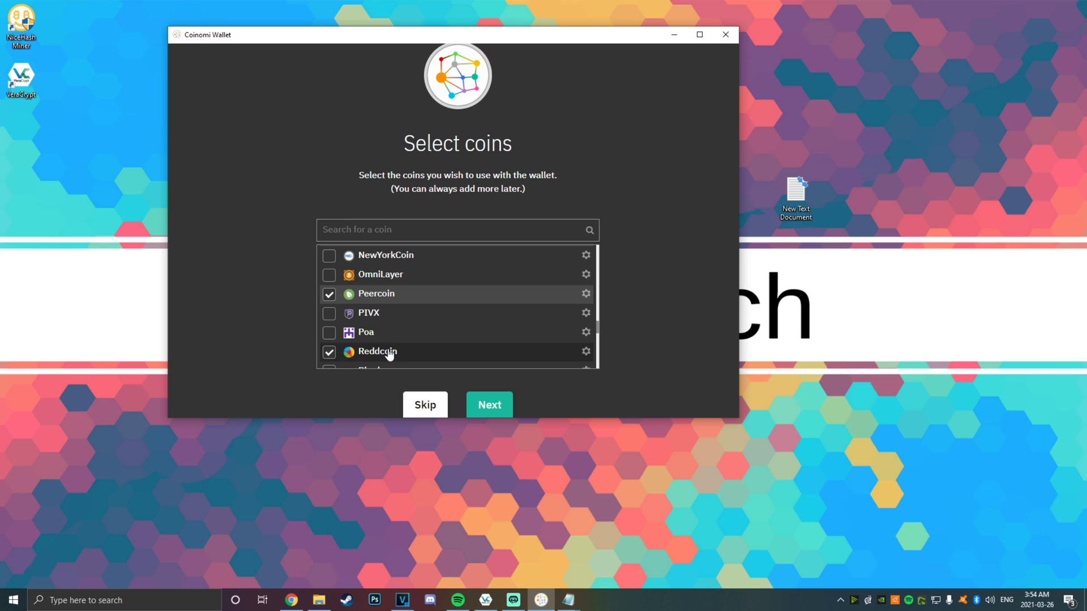
scroll(386, 344, down, 3)
click(330, 260)
click(331, 278)
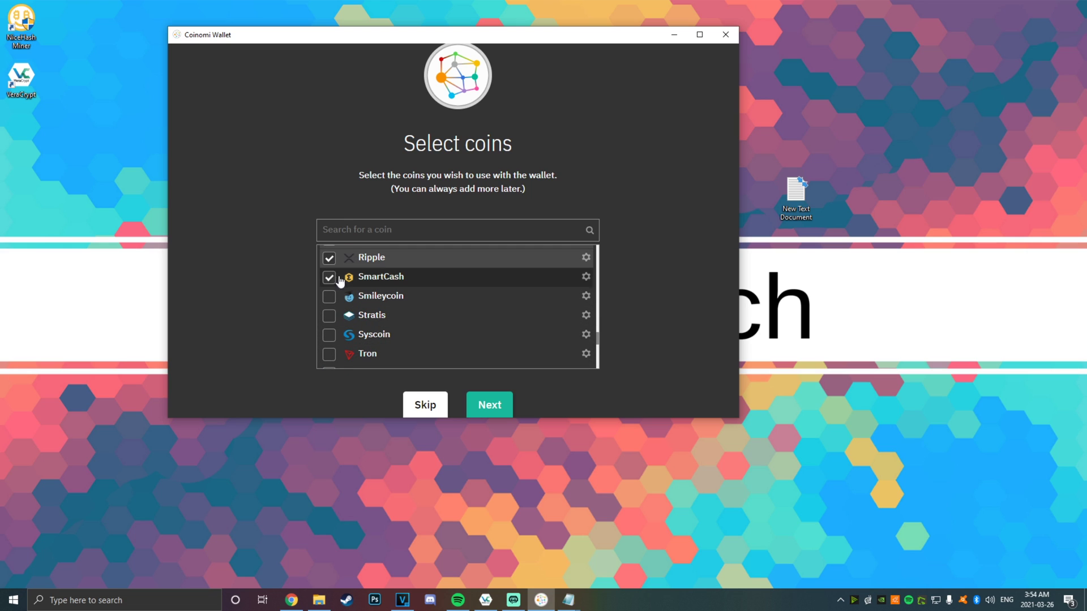
click(330, 339)
scroll(332, 339, down, 3)
click(330, 266)
scroll(336, 317, up, 3)
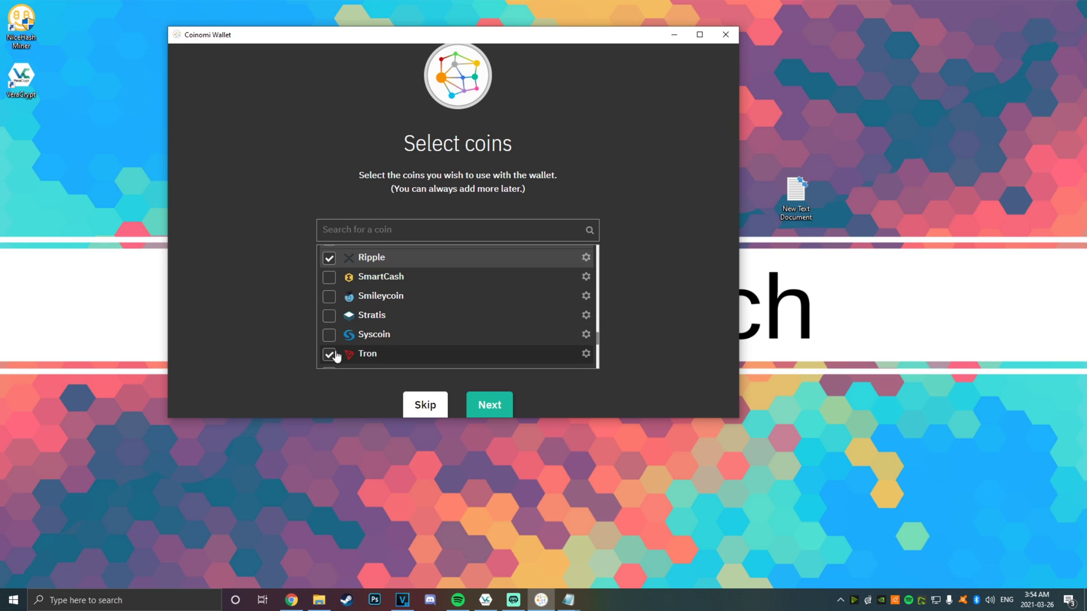
scroll(362, 317, down, 3)
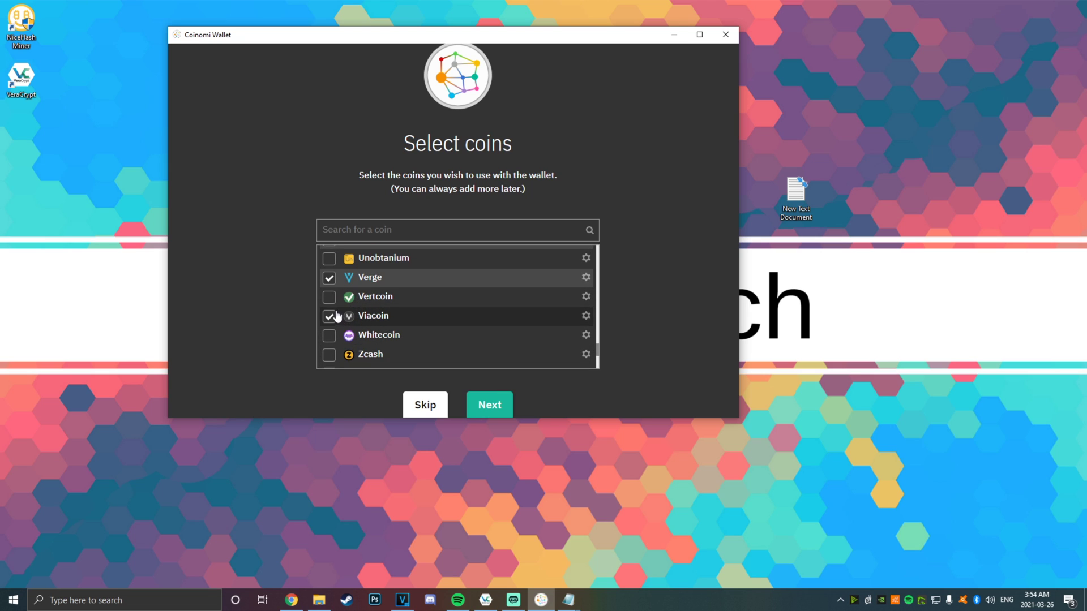
click(330, 315)
click(330, 335)
scroll(334, 317, down, 3)
click(330, 299)
click(337, 302)
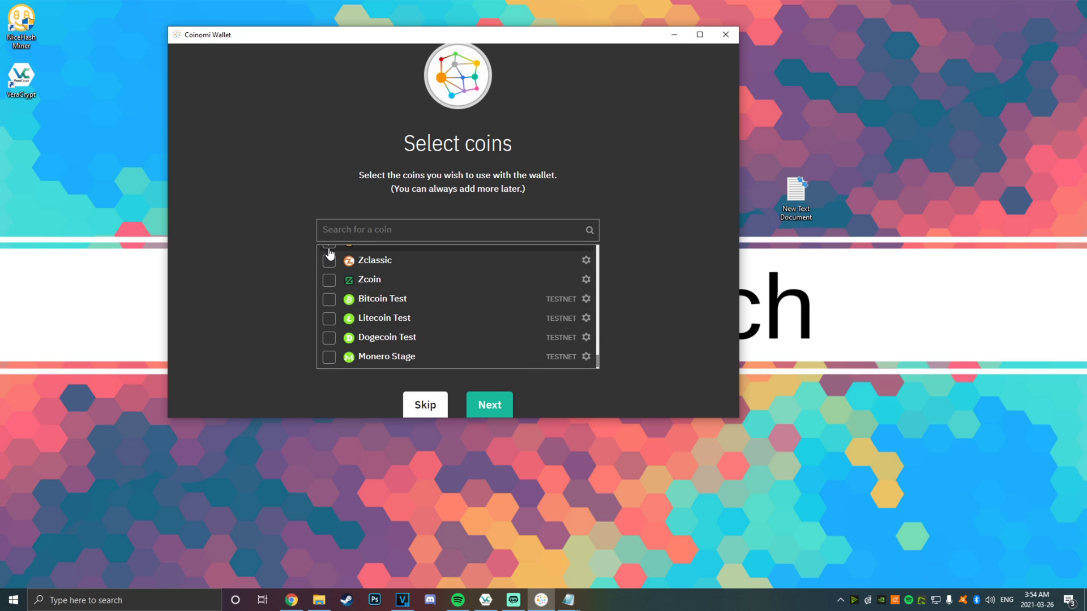
scroll(362, 305, up, 3)
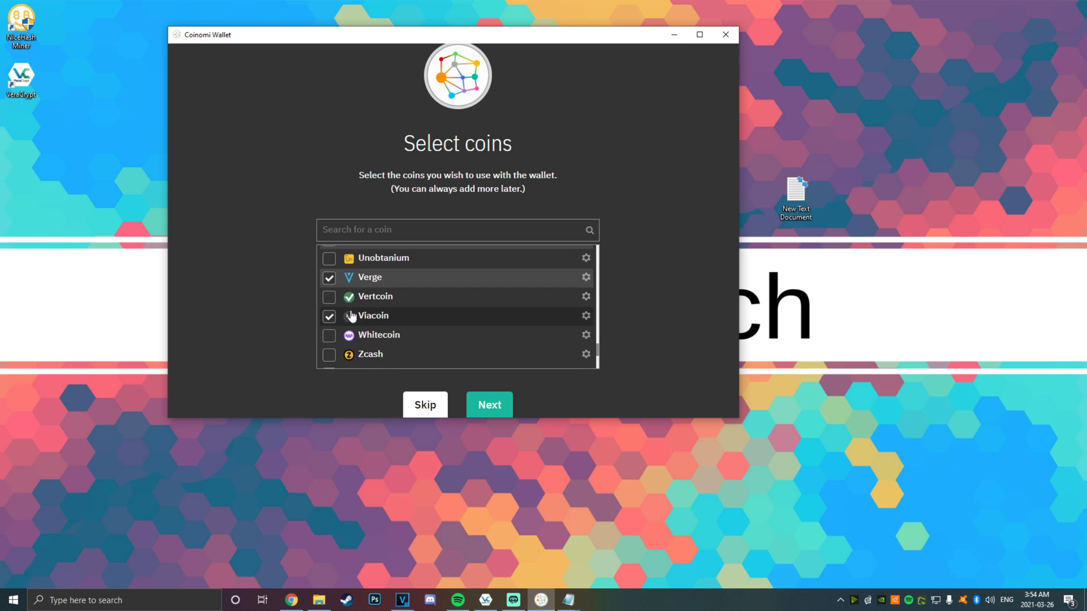
click(329, 352)
click(427, 339)
scroll(427, 339, up, 2)
click(385, 318)
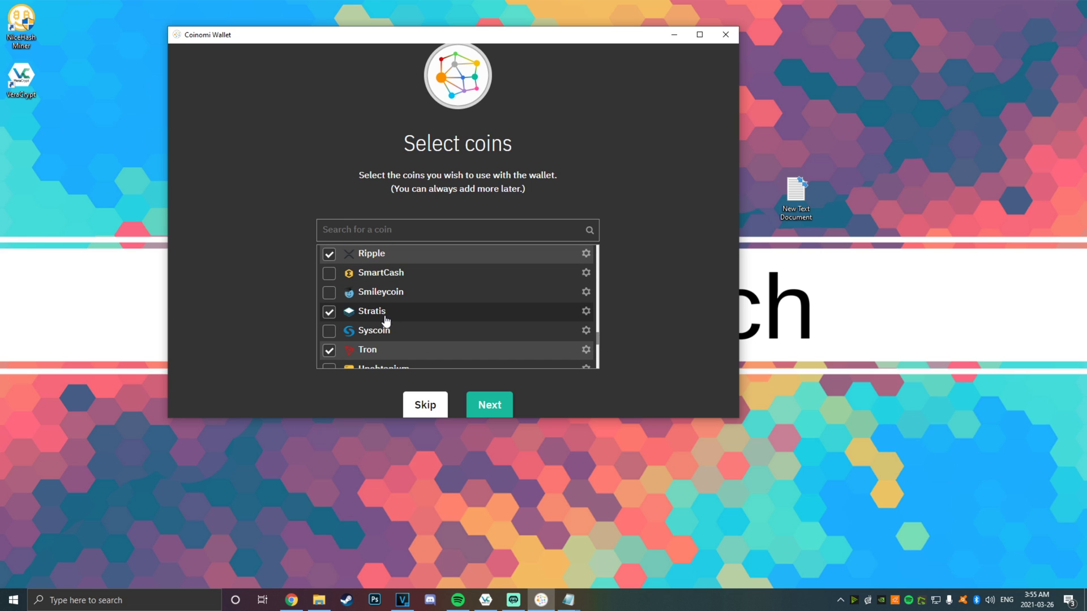
click(449, 330)
click(329, 312)
scroll(449, 330, up, 2)
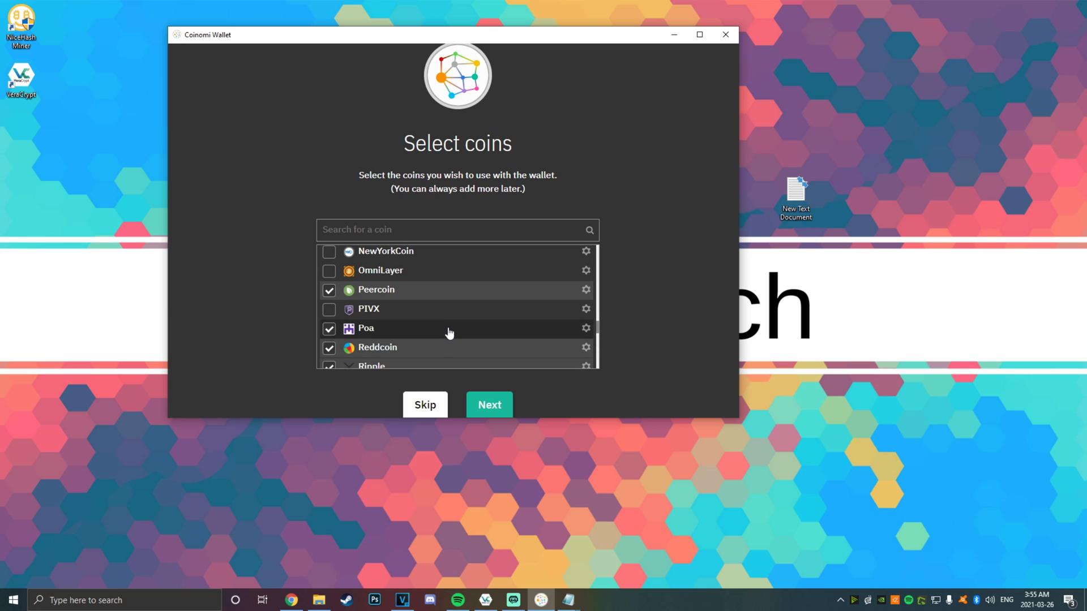
scroll(362, 322, up, 10)
Finish coin selection and maximize the wallet on its overview
click(490, 405)
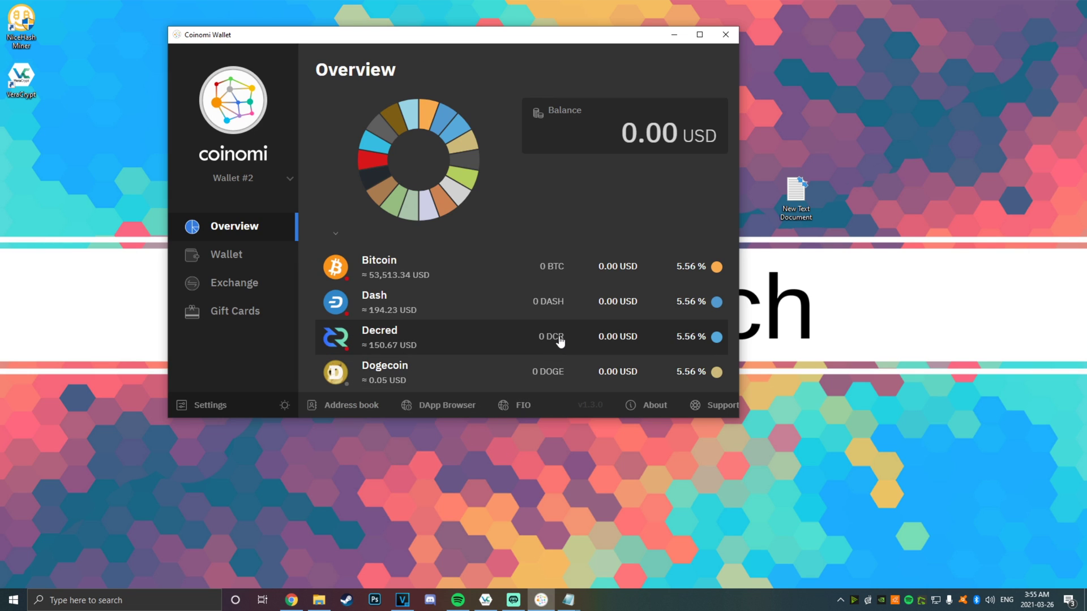
key(super+Up)
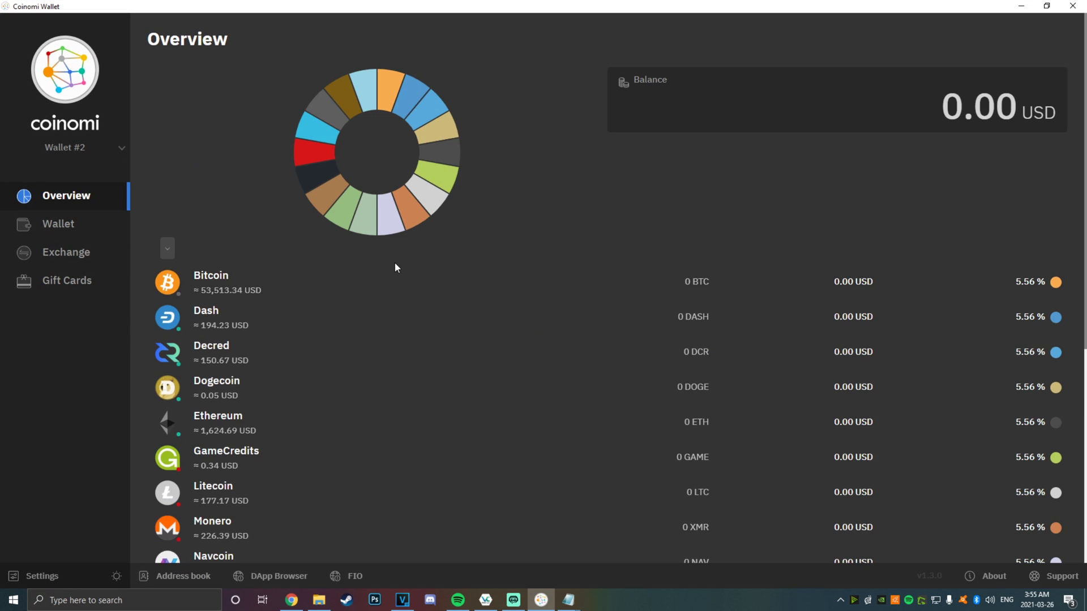
scroll(395, 263, down, 4)
scroll(396, 294, down, 4)
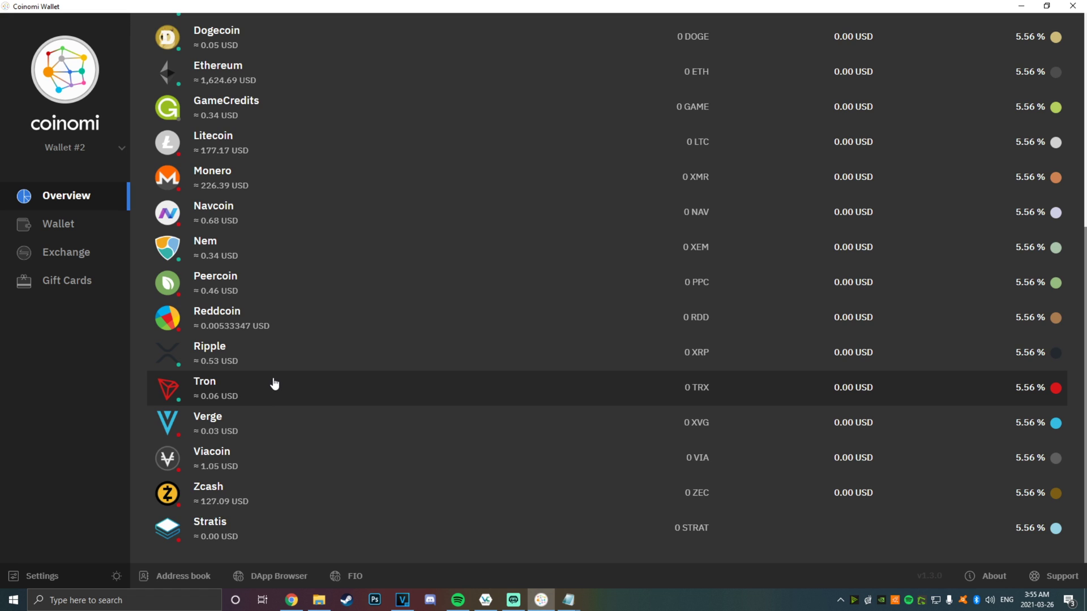
scroll(277, 388, up, 4)
scroll(278, 396, up, 4)
scroll(272, 363, down, 4)
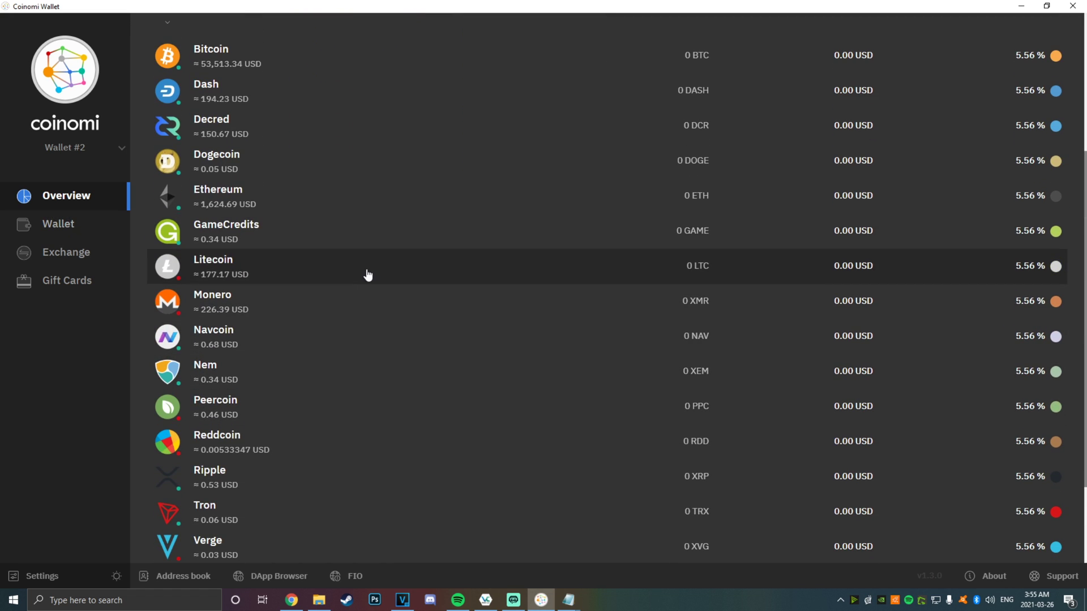
Open the Dogecoin wallet's Receive dialog and copy its DOGE address
click(76, 228)
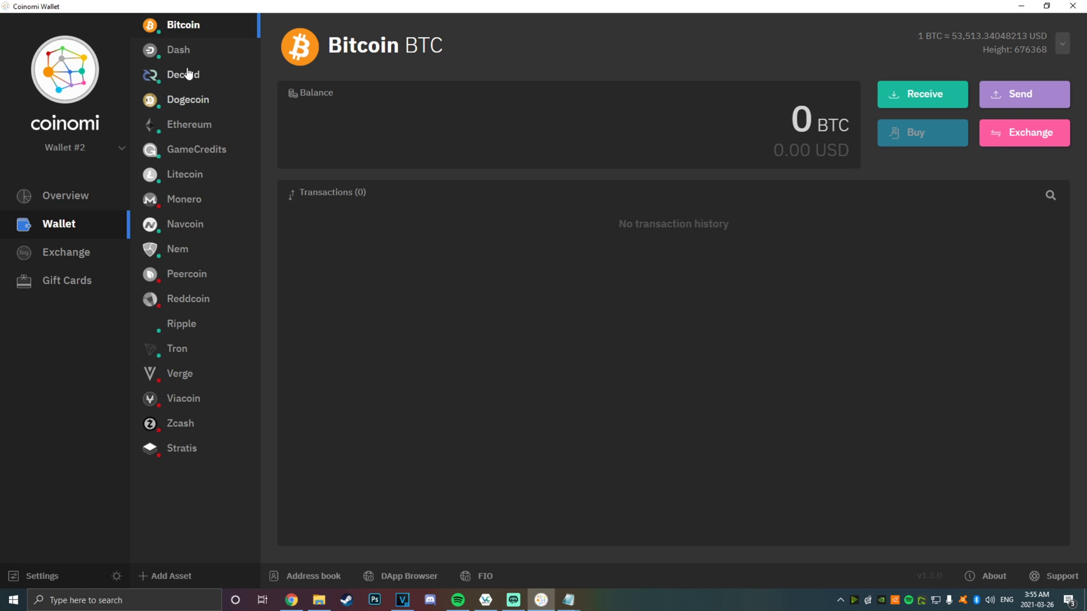
click(182, 103)
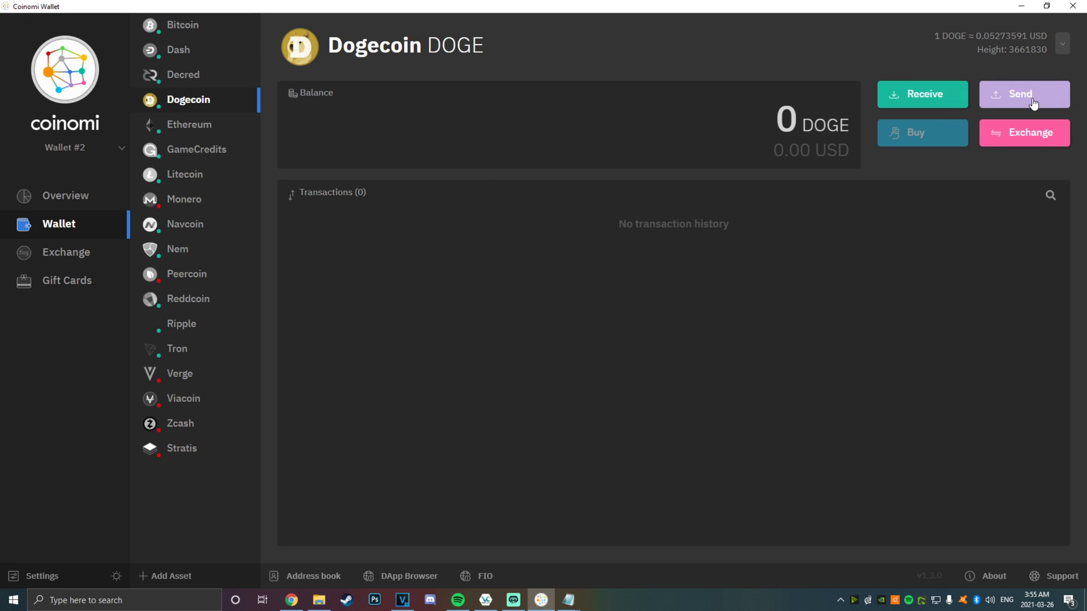
click(954, 98)
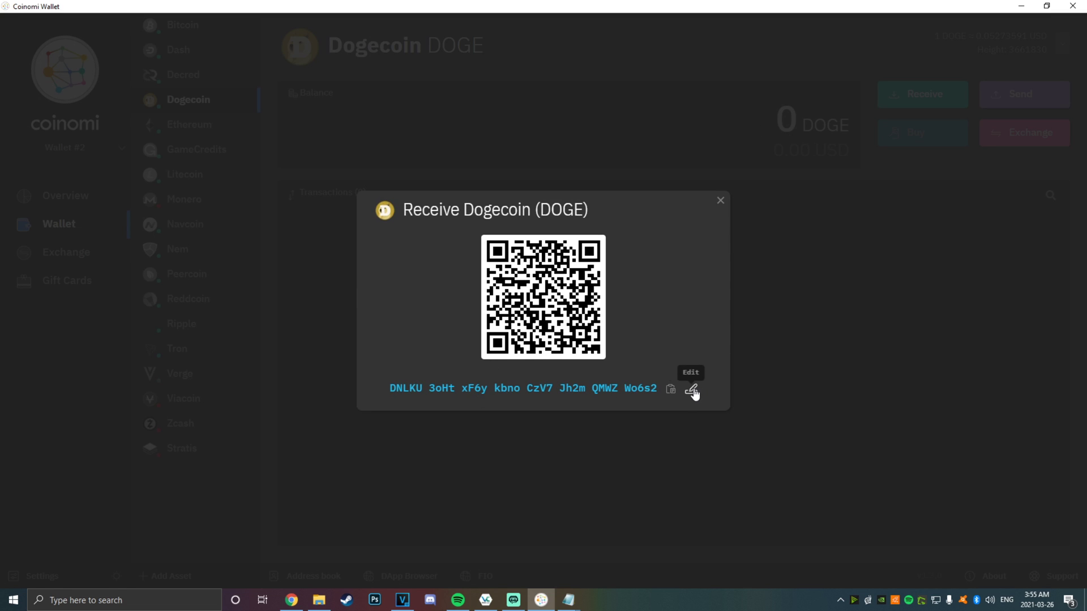
click(692, 390)
click(645, 237)
click(922, 95)
click(671, 390)
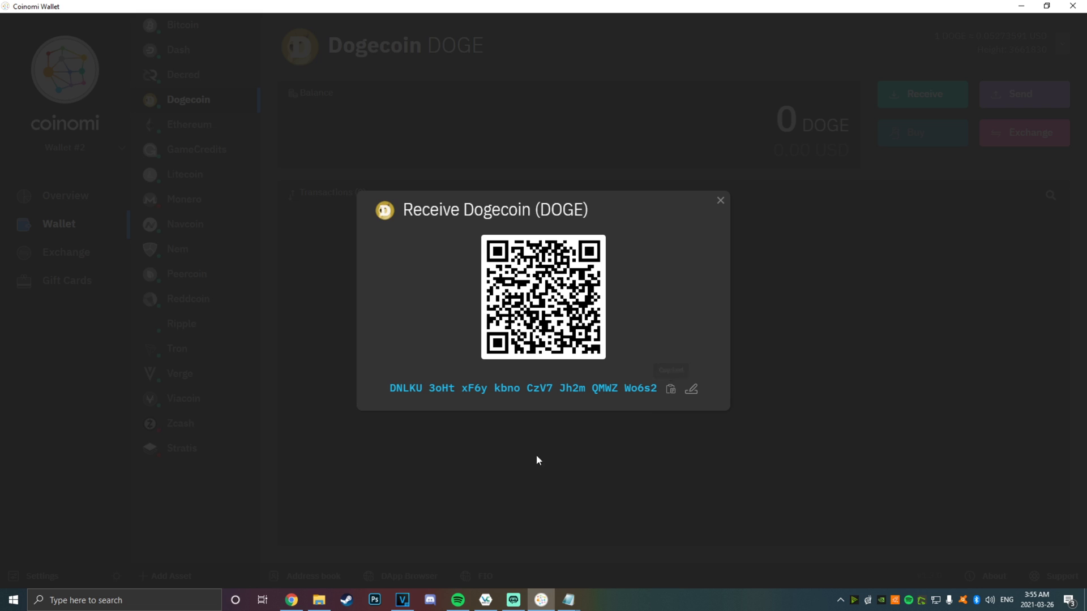
In FTX's Dogecoin withdrawal form, paste the wallet address and set the MAX amount
click(300, 602)
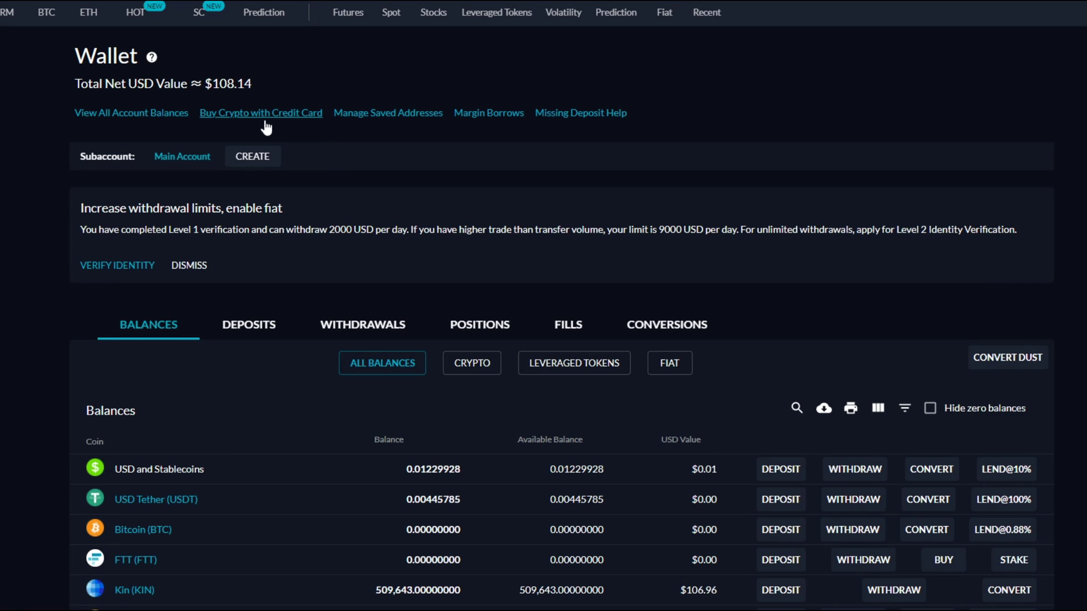
scroll(424, 344, down, 4)
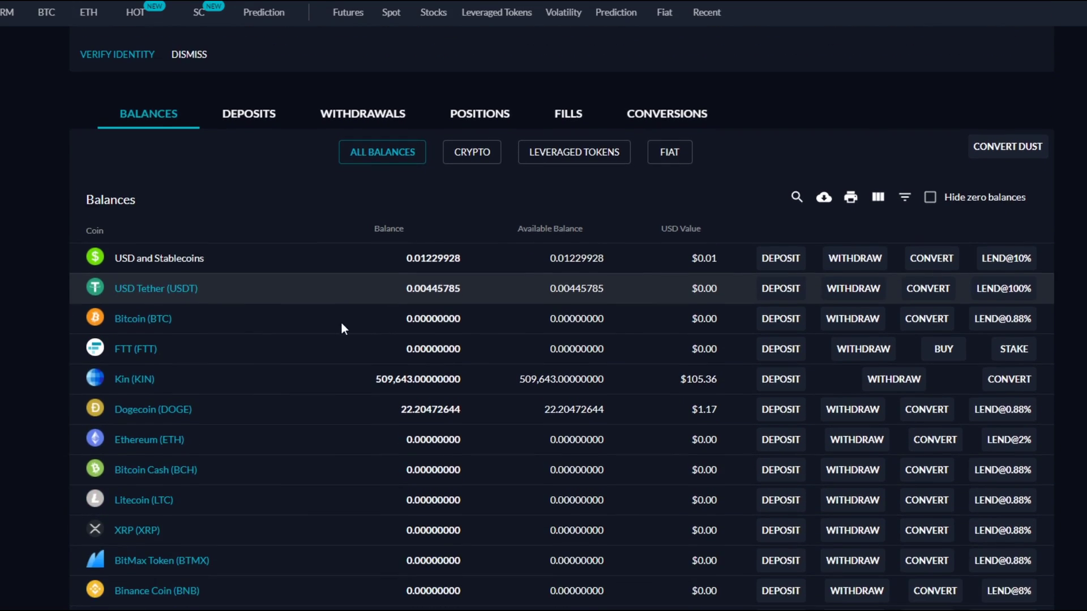
scroll(252, 276, down, 1)
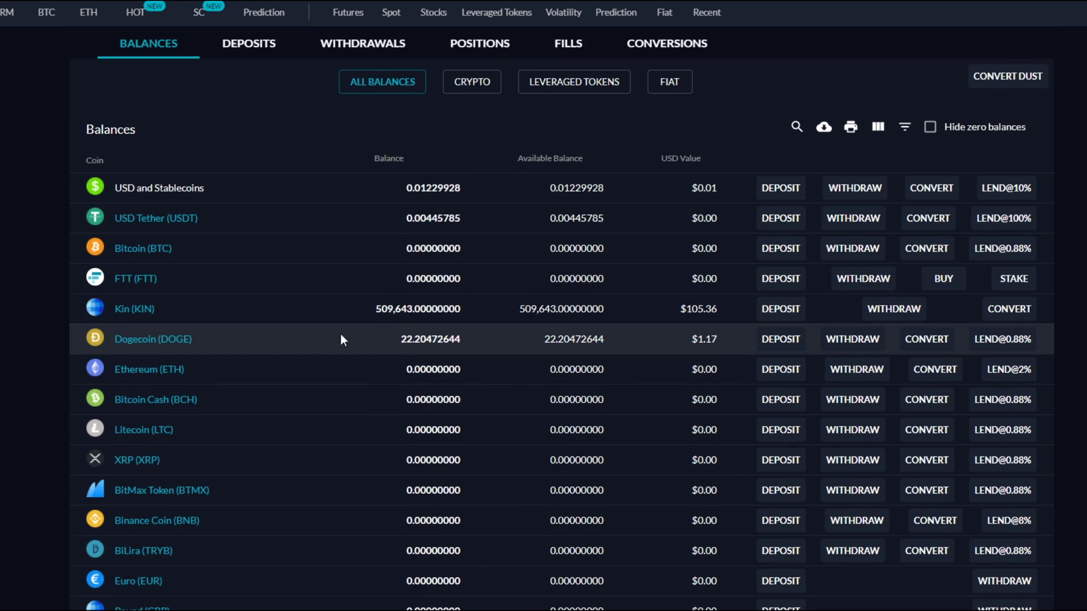
scroll(376, 339, down, 1)
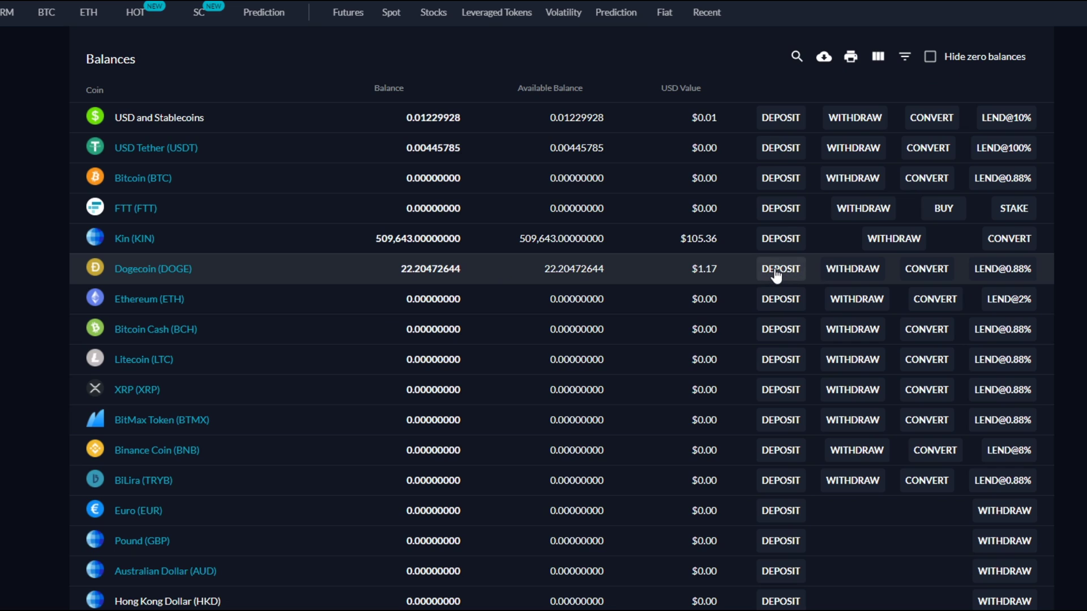
click(849, 278)
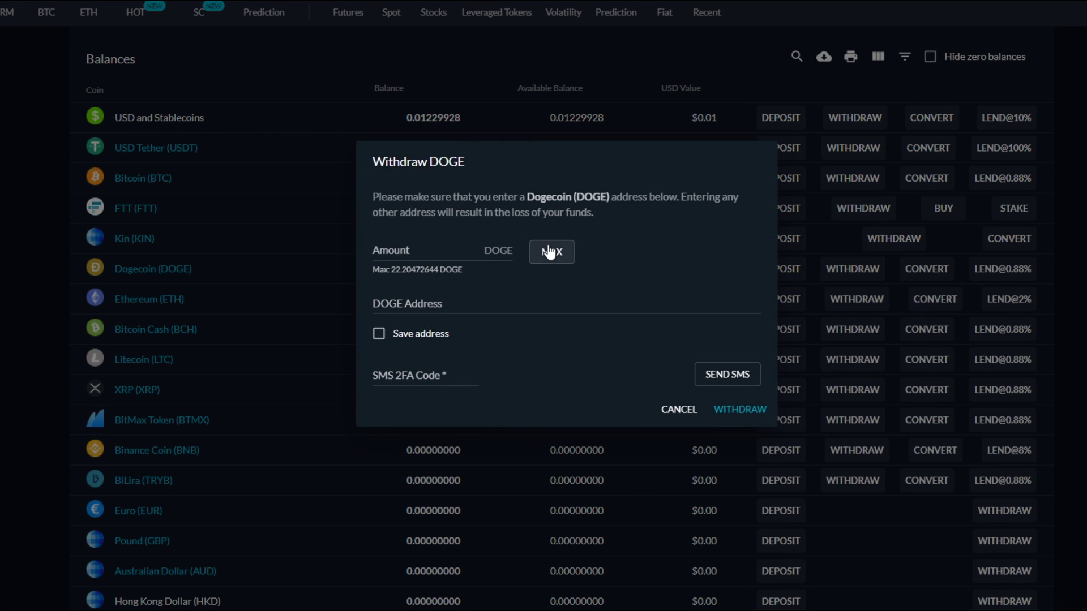
click(451, 306)
key(ctrl+v)
click(568, 246)
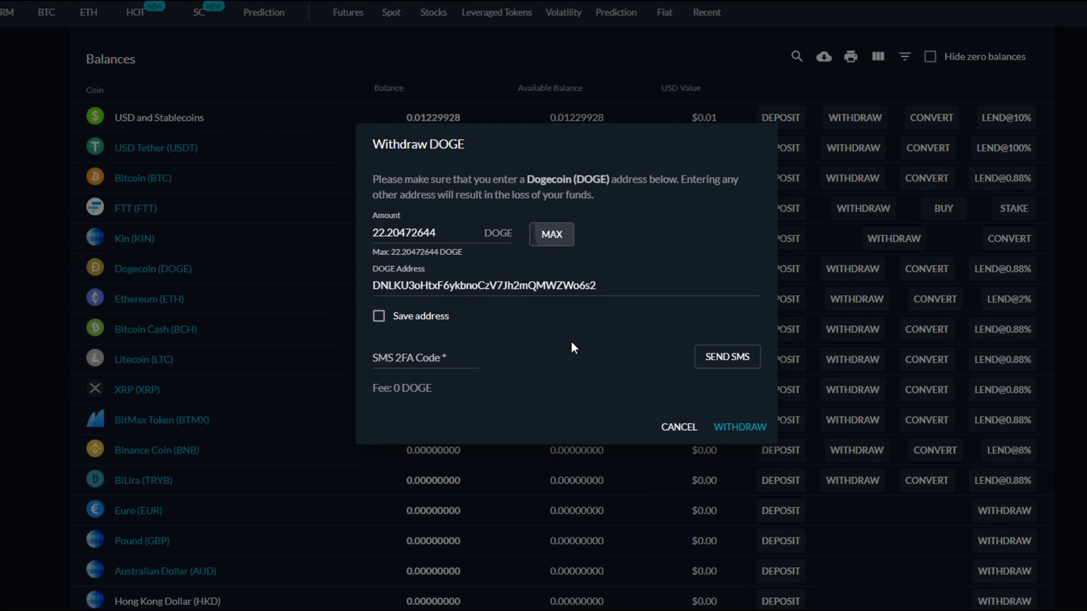
Request the SMS code, complete the withdrawal, and verify Dogecoin shows zero
click(469, 357)
click(725, 358)
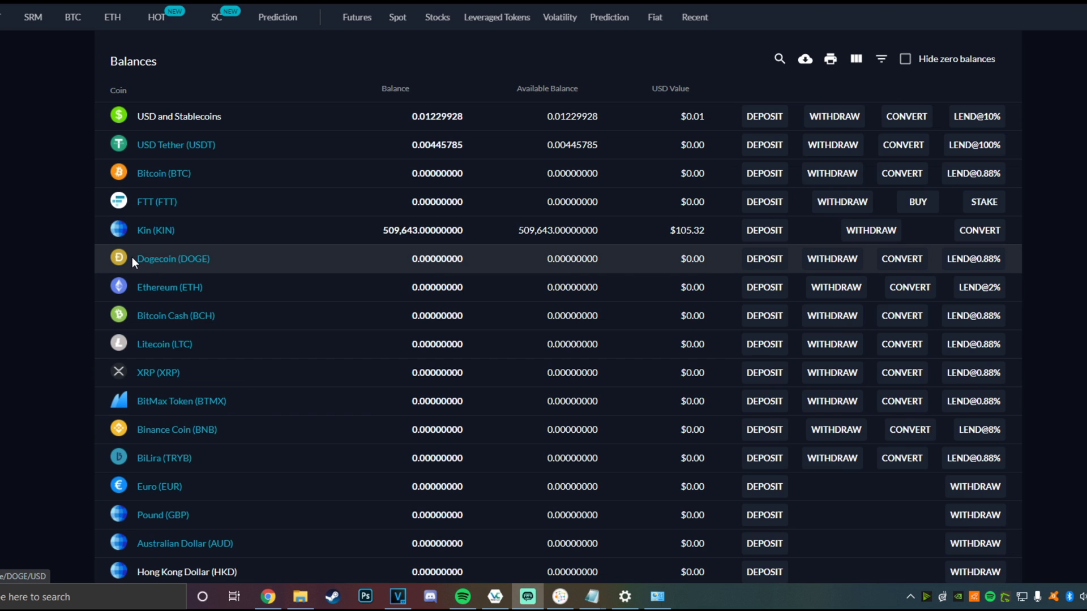
drag(132, 257, 496, 256)
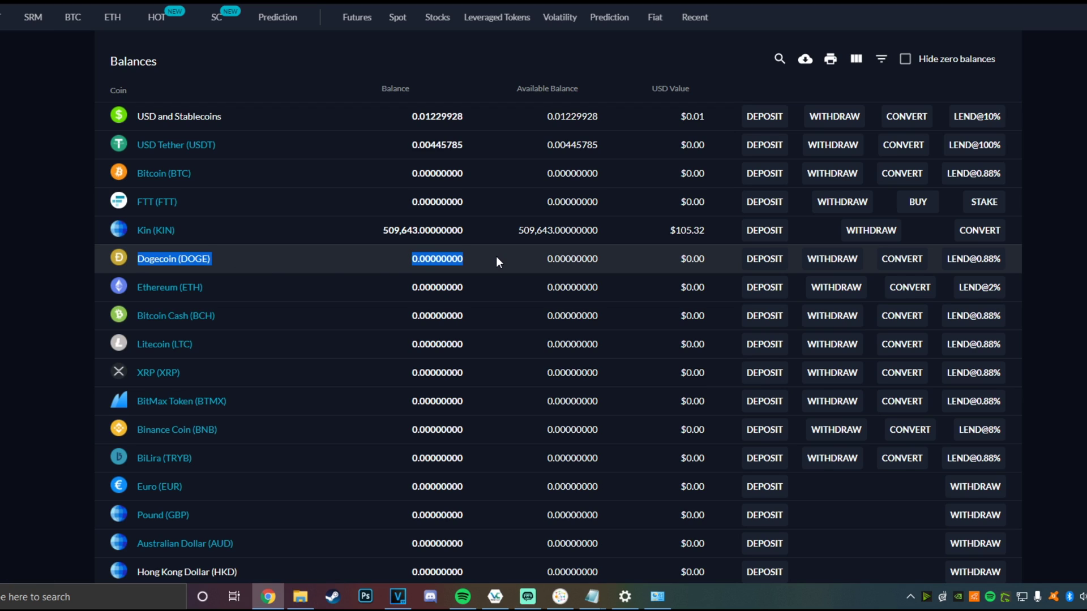
click(492, 260)
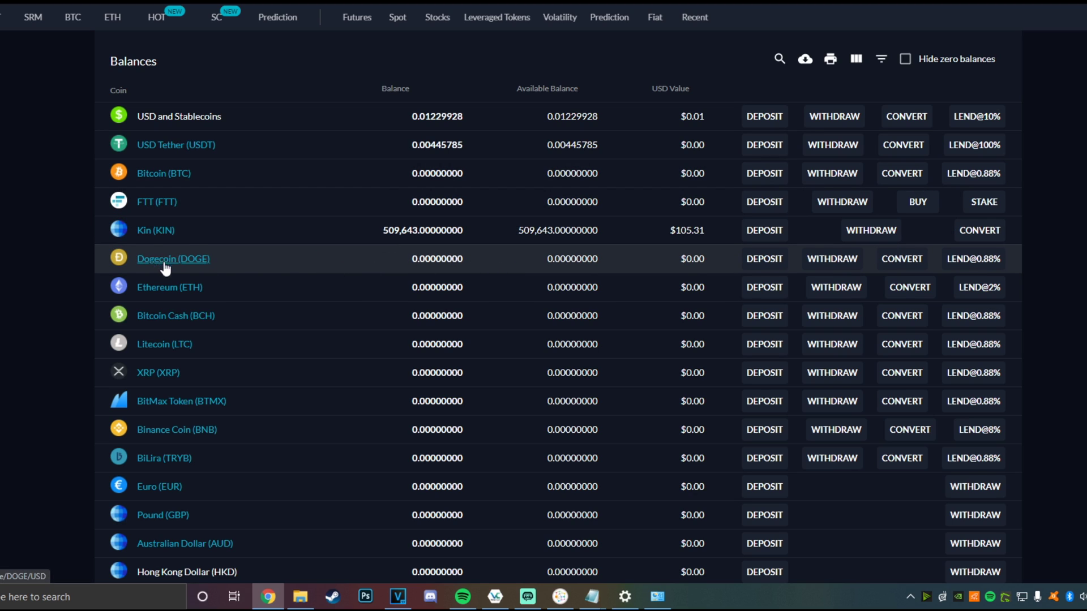
See the 22.20472644 DOGE (1.17 USD) arrive, then disable Ethernet 3 and close Network Connections
click(560, 599)
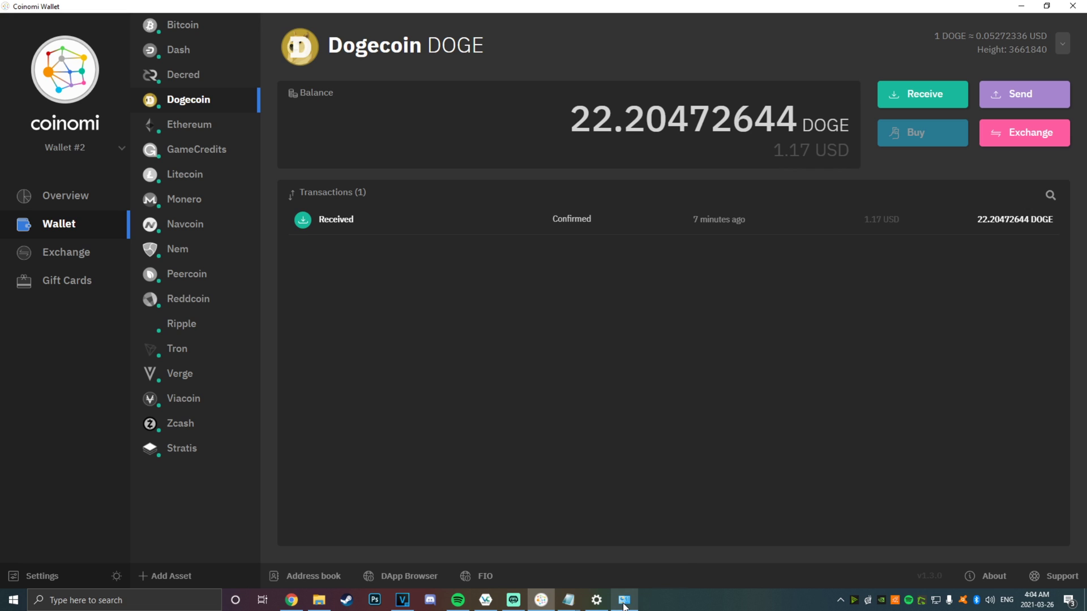
mouse_move(622, 606)
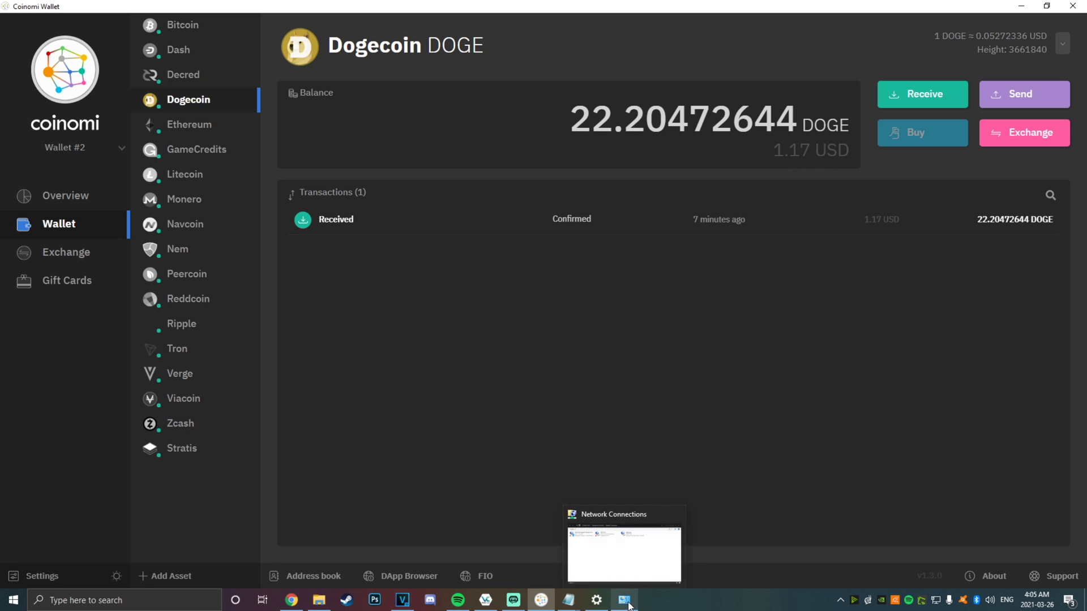
click(625, 601)
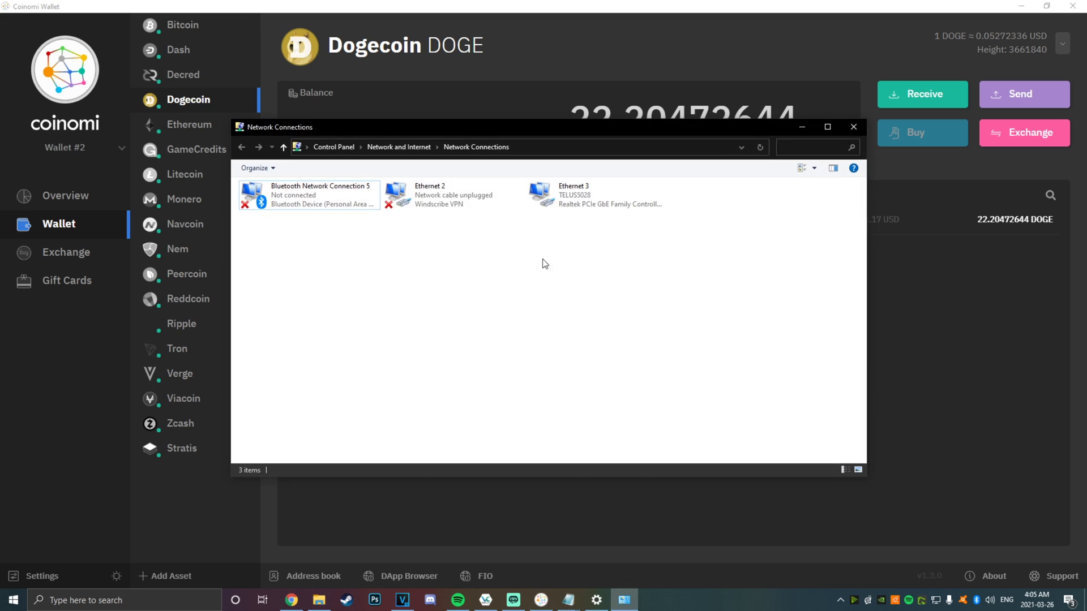
right_click(310, 191)
click(586, 201)
right_click(586, 201)
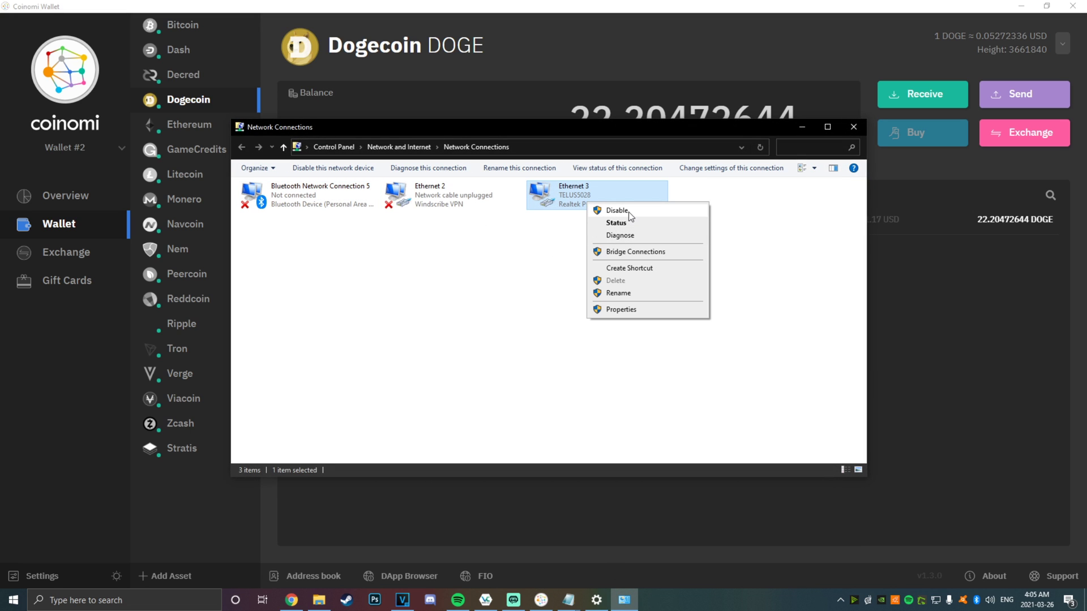
click(617, 211)
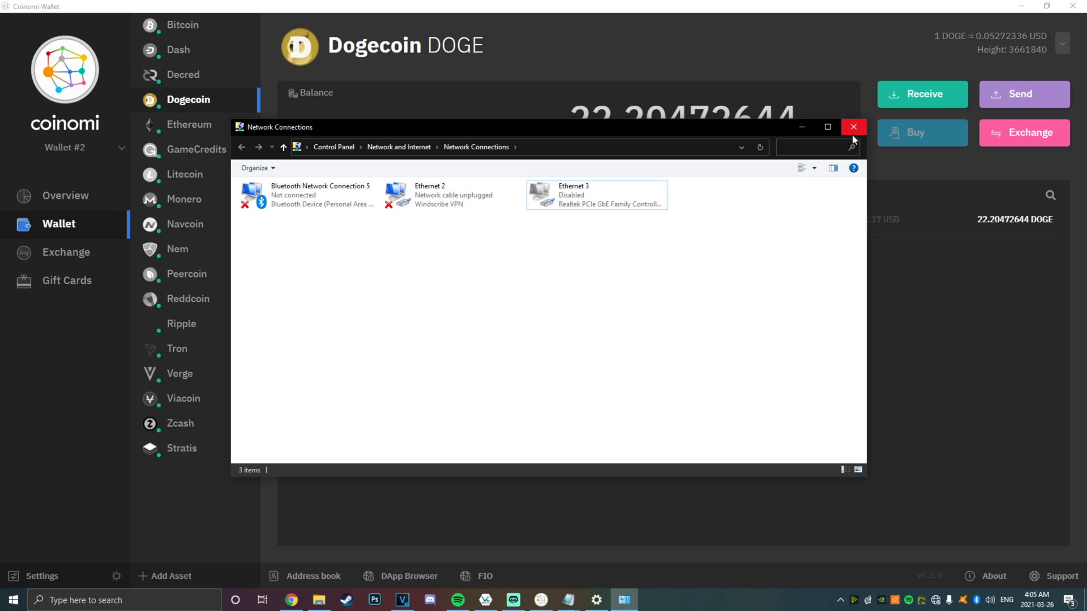
click(802, 126)
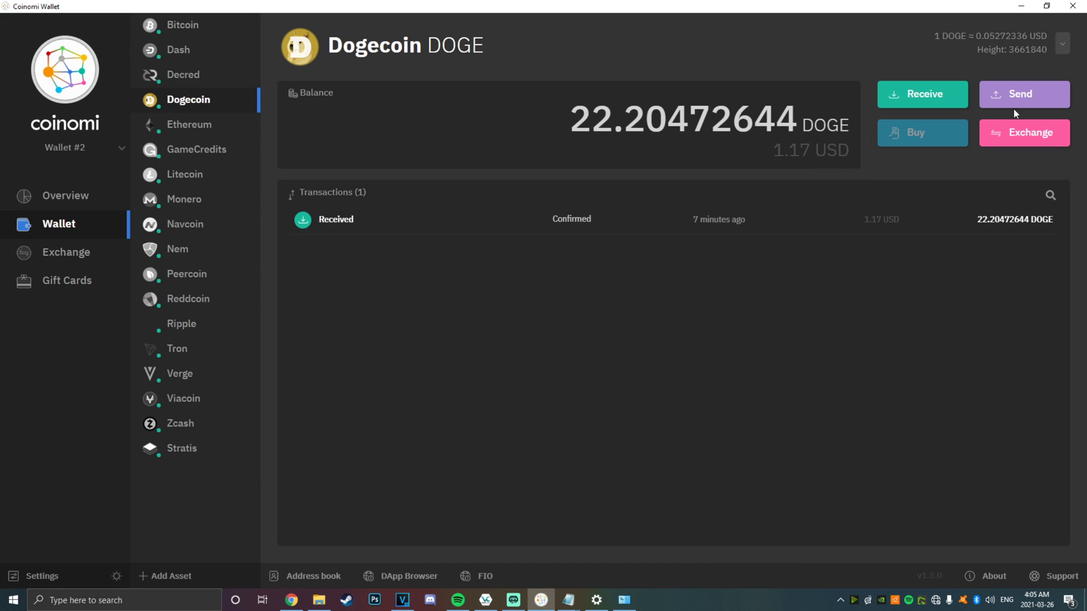
Open the USB drive and confirm the 1.17 USD total balance on the overview
click(1073, 7)
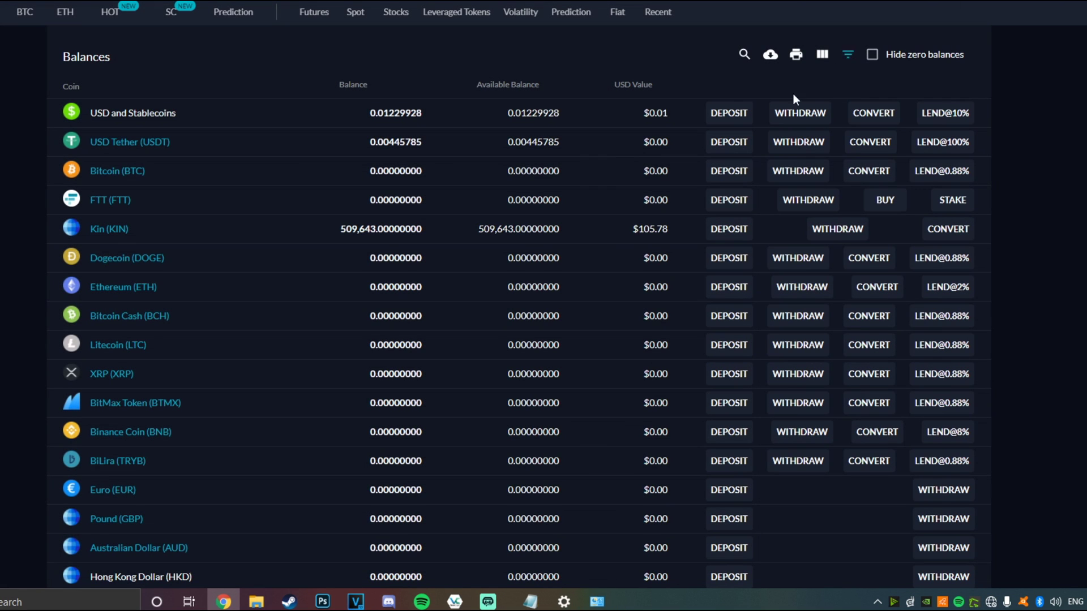
click(20, 337)
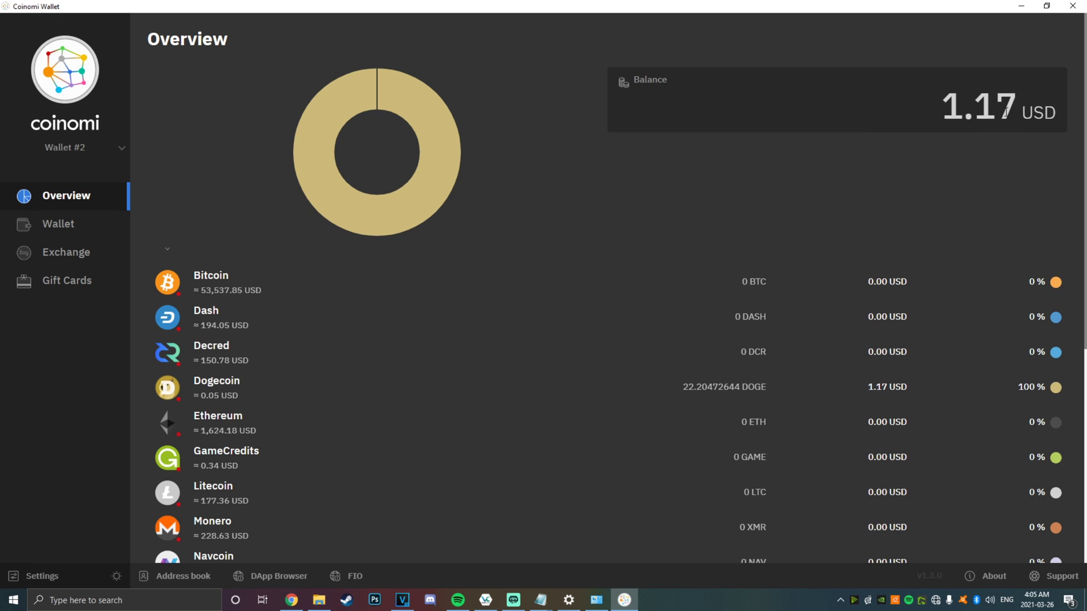
drag(1023, 109, 909, 109)
Open the Exchange page and try the CoinSwitch and Changelly forms and coin list
click(40, 226)
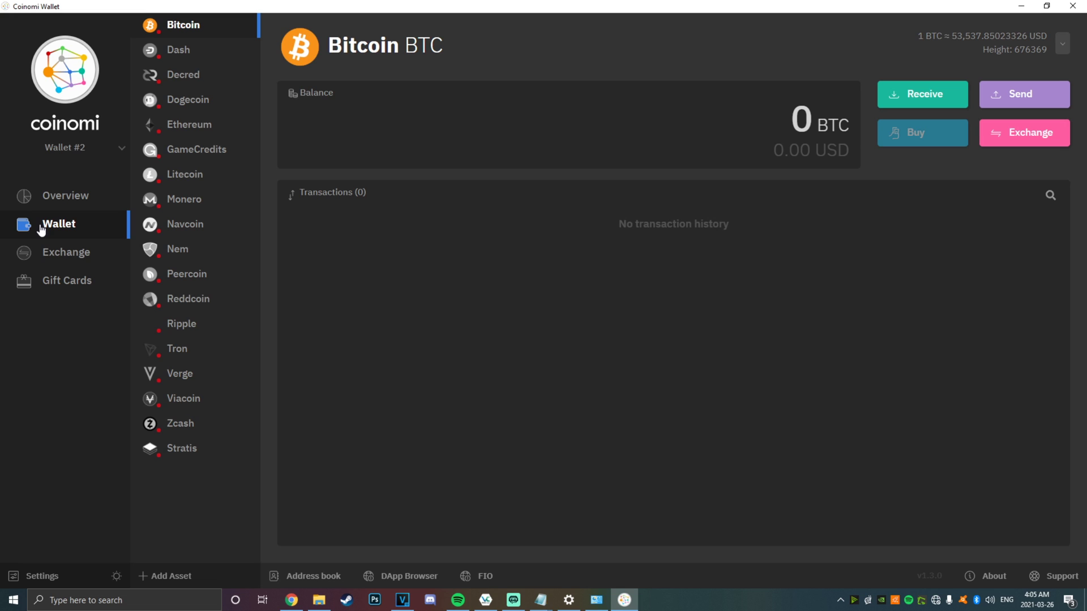
click(52, 258)
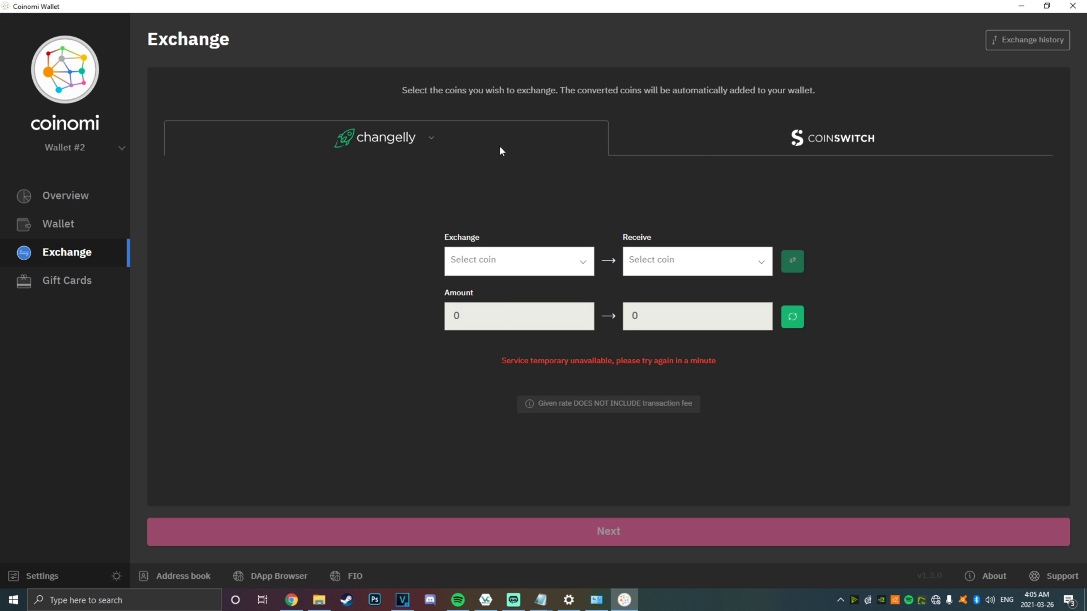
click(709, 149)
click(416, 141)
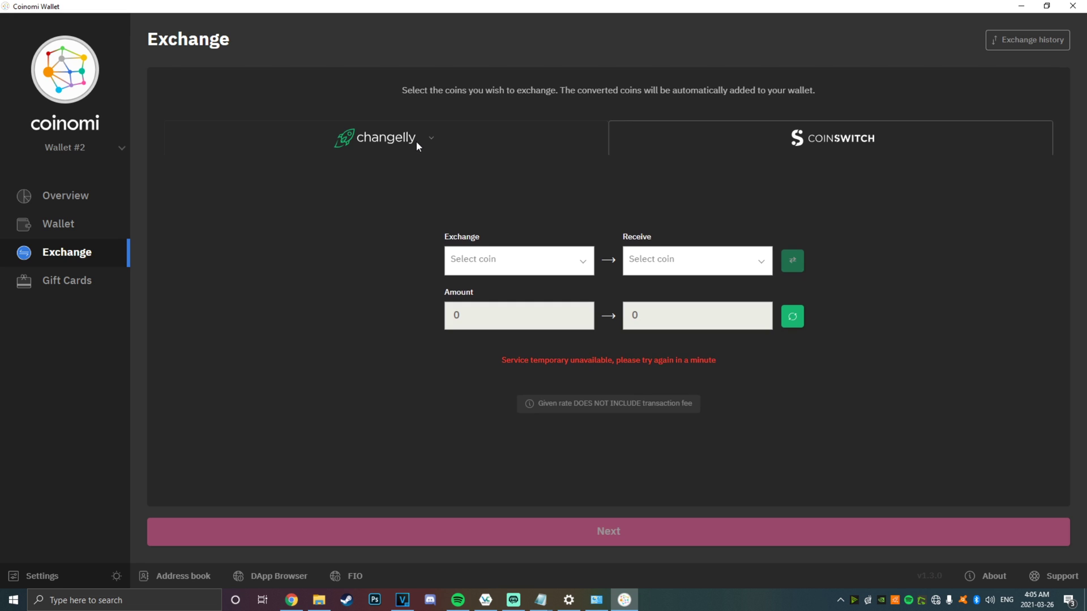
click(494, 274)
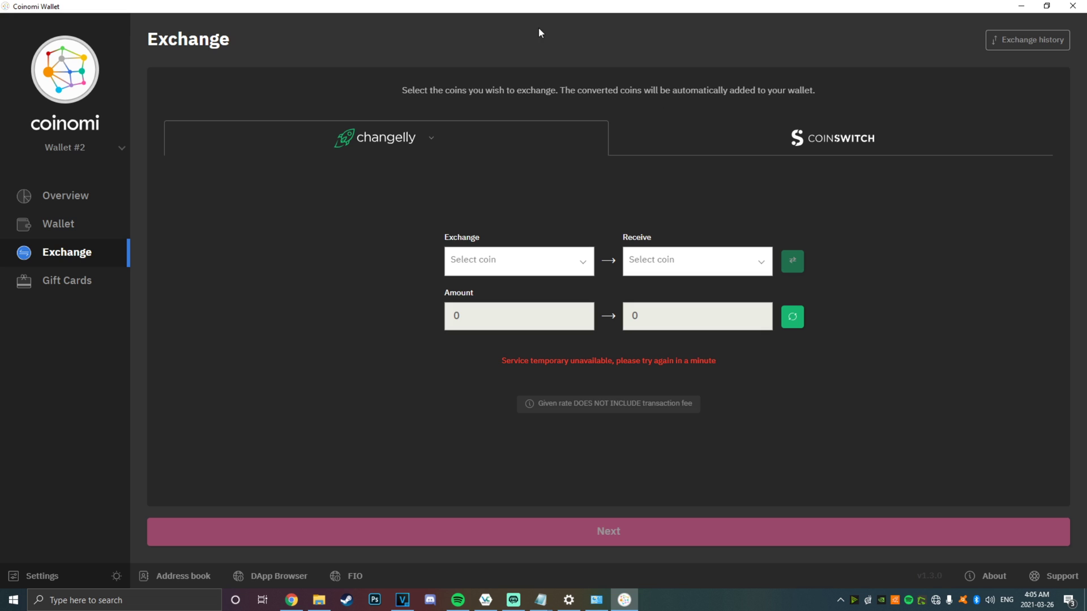
Minimize the Coinomi and FTX browser windows and focus the desktop
click(1022, 5)
click(1031, 7)
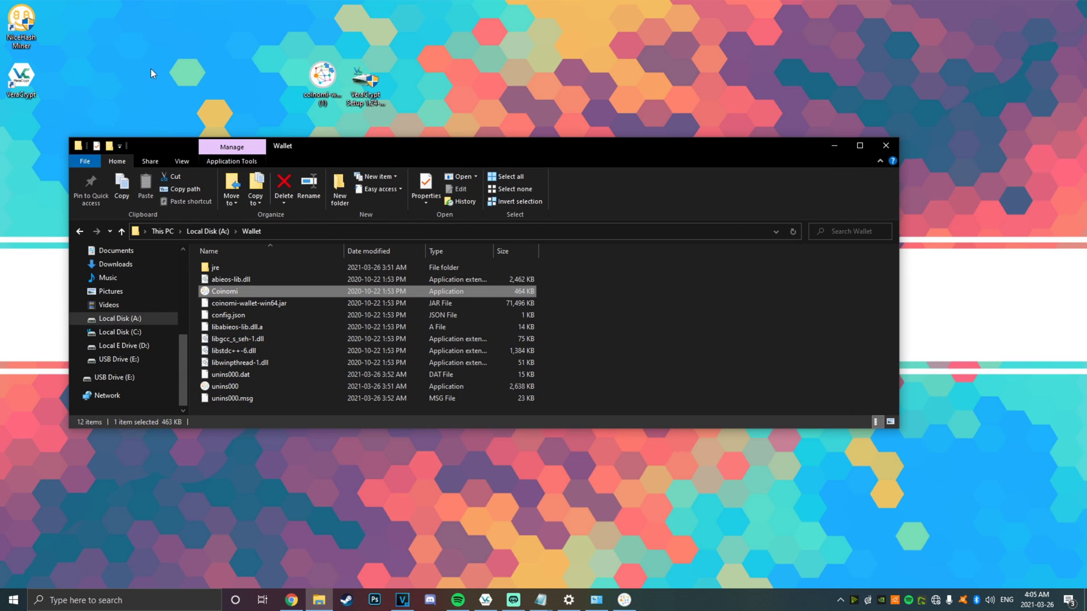
click(63, 34)
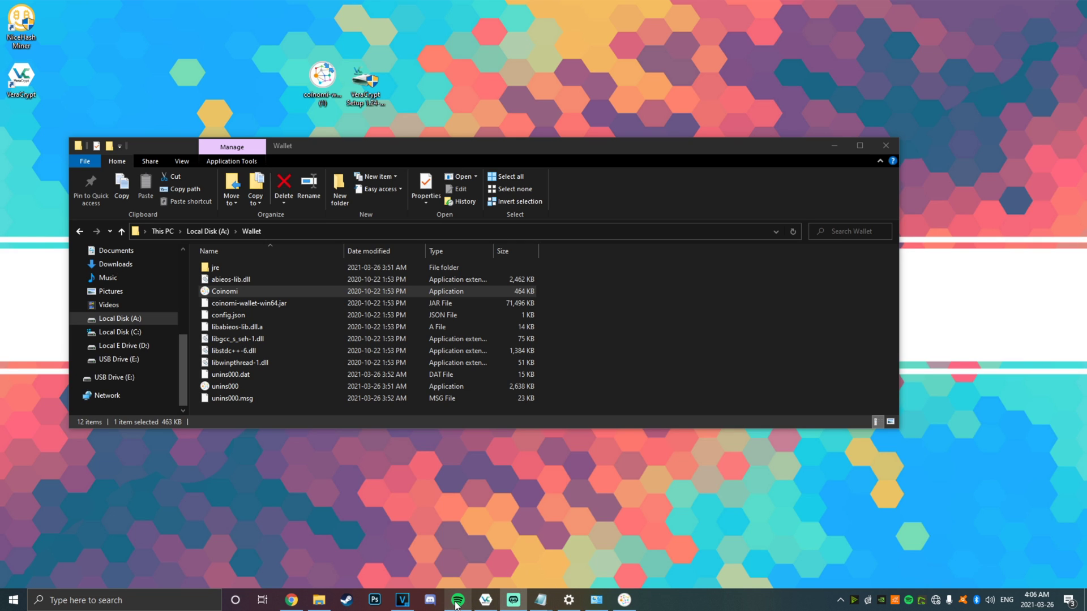
mouse_move(459, 606)
Scroll the BHATech All Products grid down to mugs, cap, socks and face mask, then back up
click(755, 321)
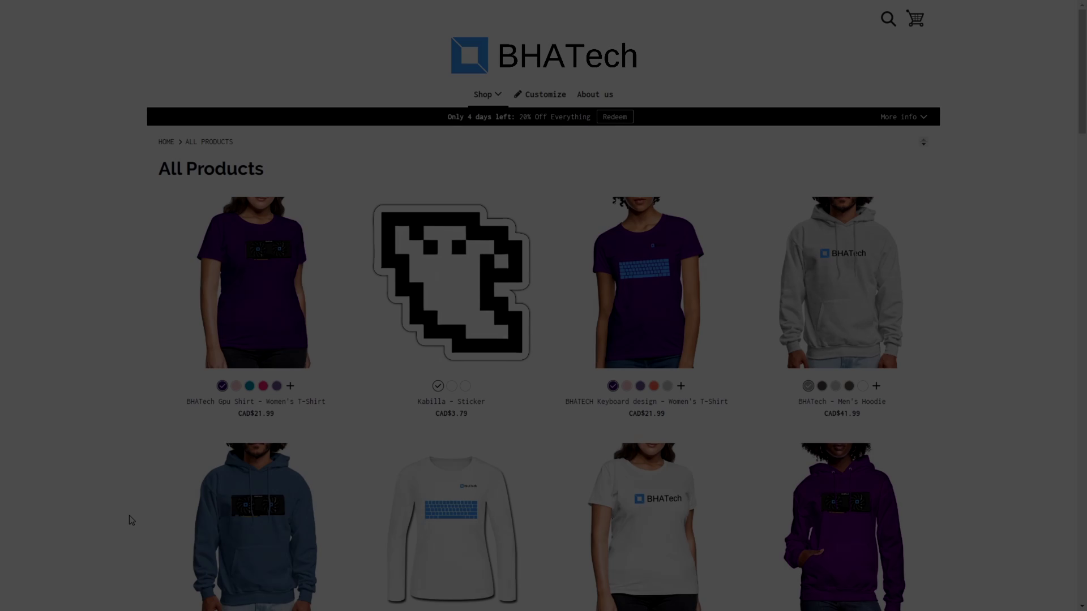
scroll(129, 515, down, 2)
scroll(129, 515, down, 9)
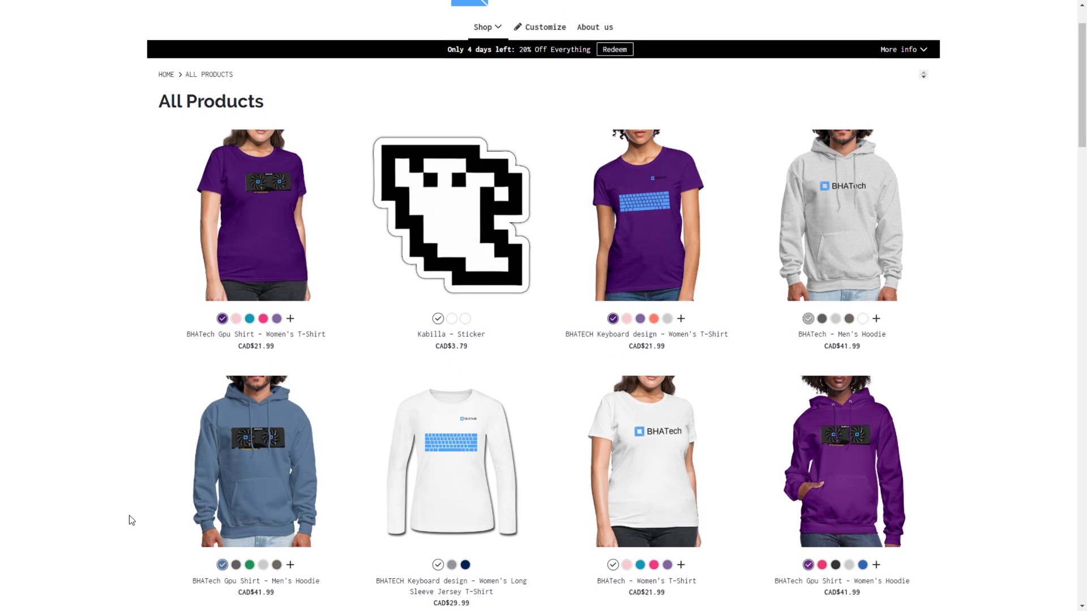
scroll(129, 515, down, 13)
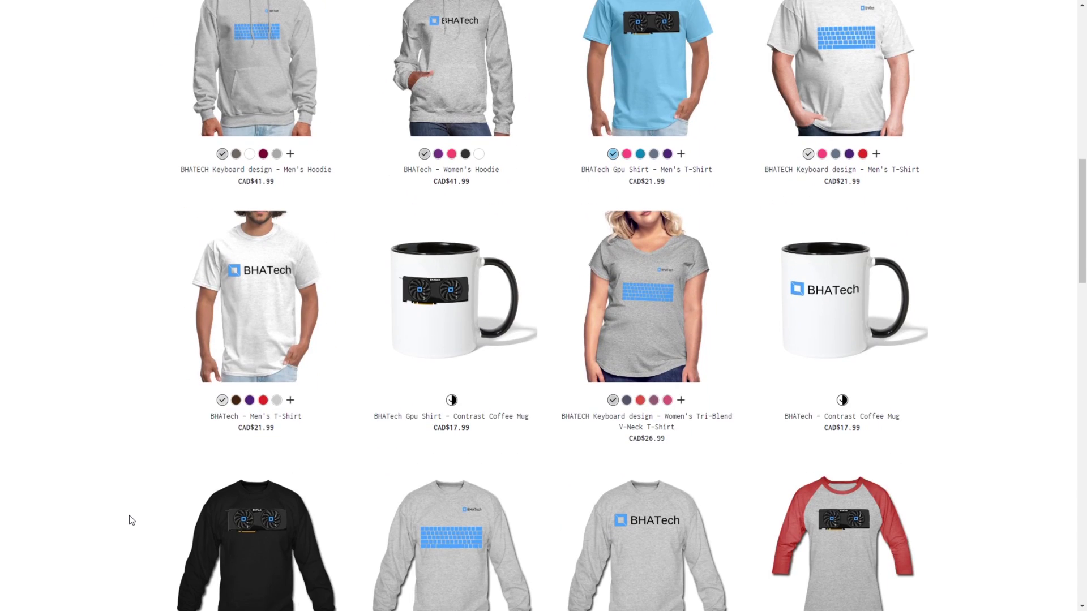
scroll(132, 514, down, 13)
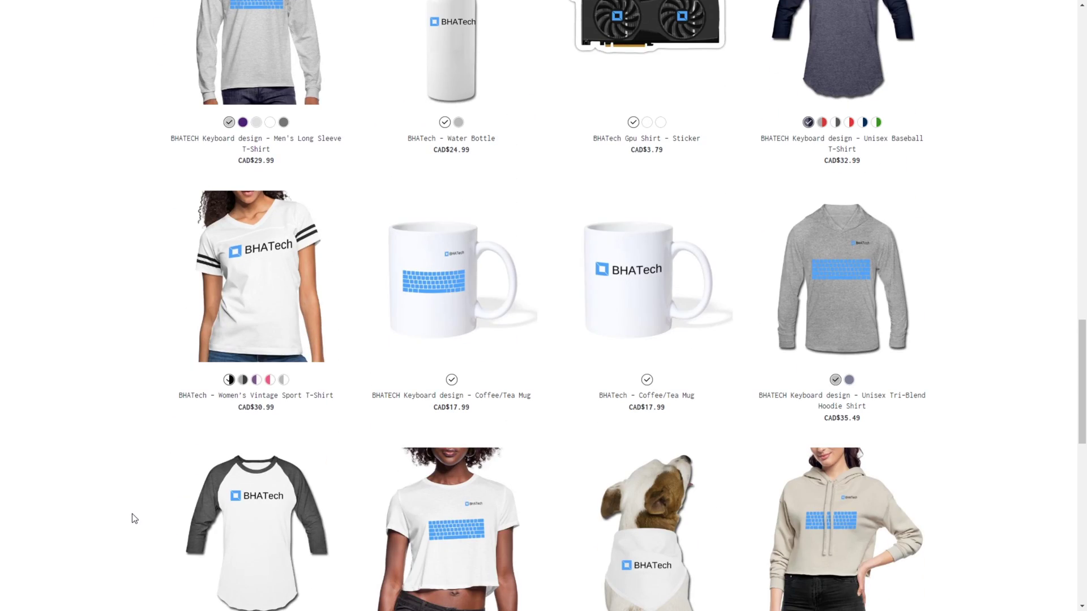
scroll(132, 518, down, 3)
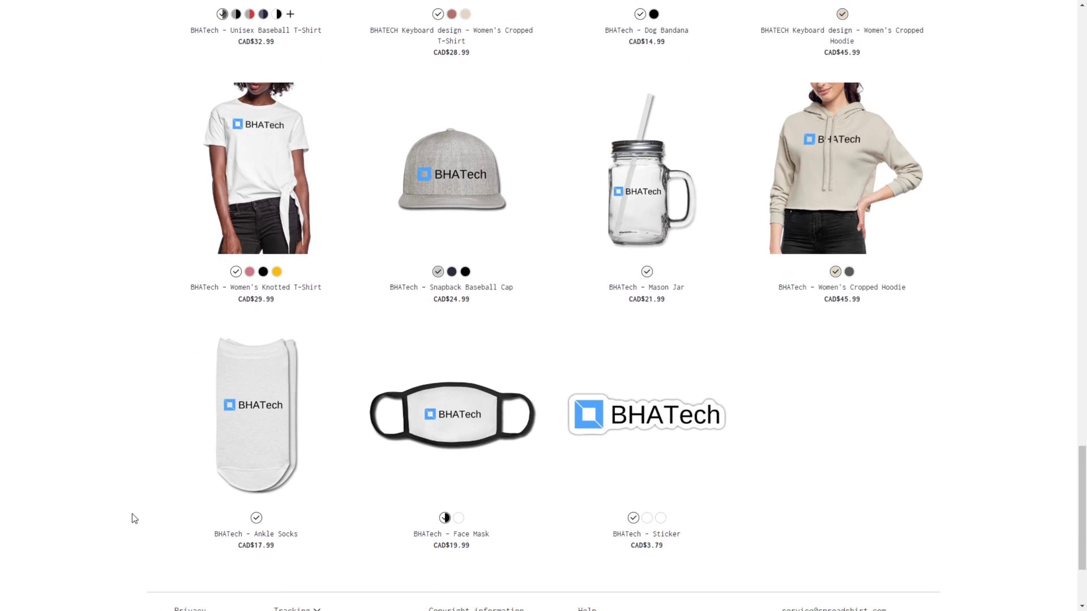
scroll(132, 517, up, 16)
scroll(133, 515, up, 6)
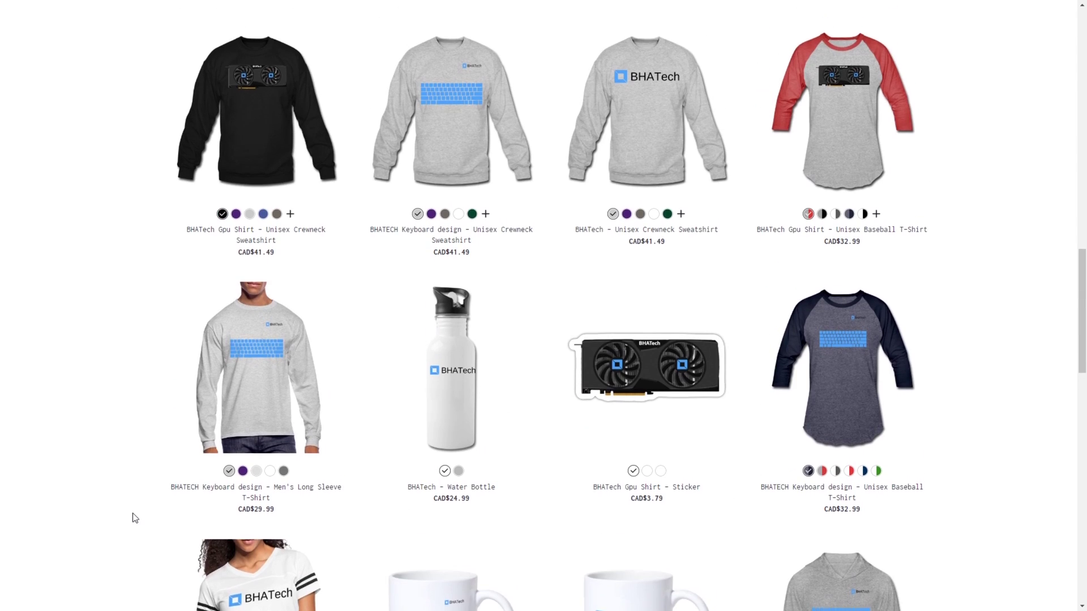